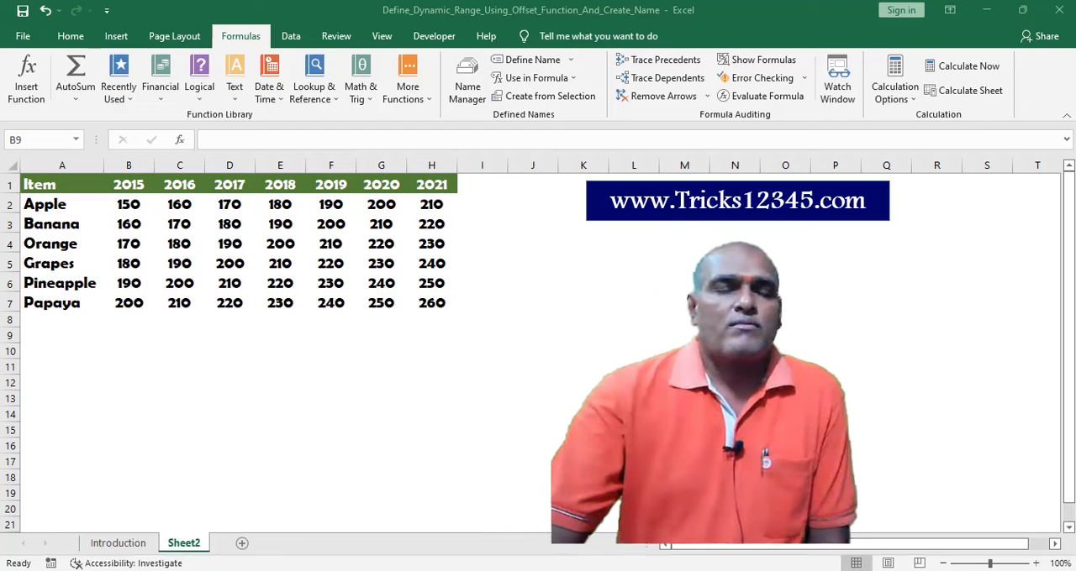
left_click(428, 362)
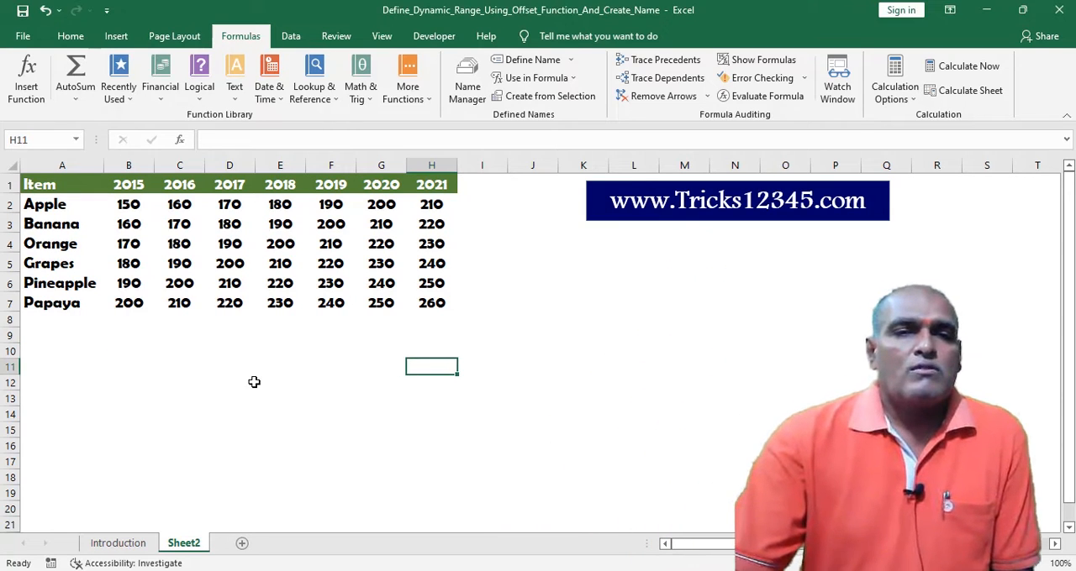
left_click(206, 378)
left_click(186, 368)
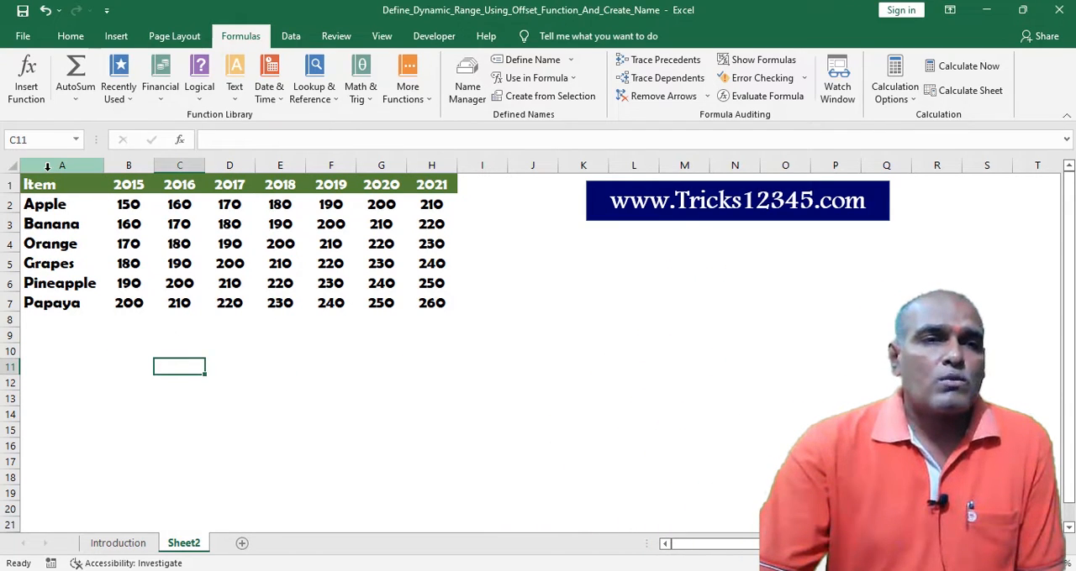
left_click_drag(61, 165, 432, 179)
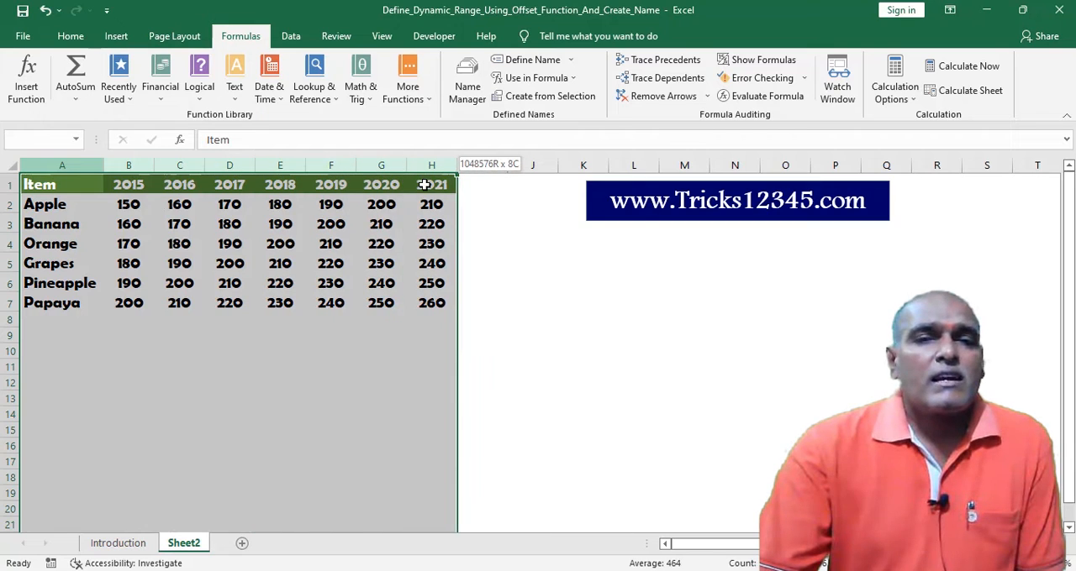
left_click(534, 242)
left_click(521, 304)
left_click(528, 345)
left_click(528, 301)
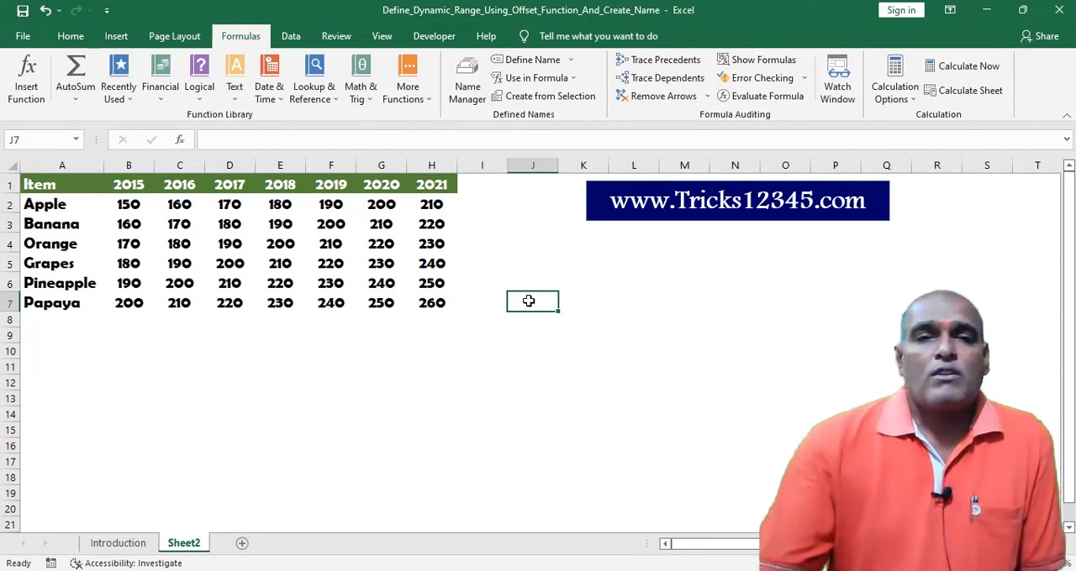
left_click(497, 378)
left_click(501, 337)
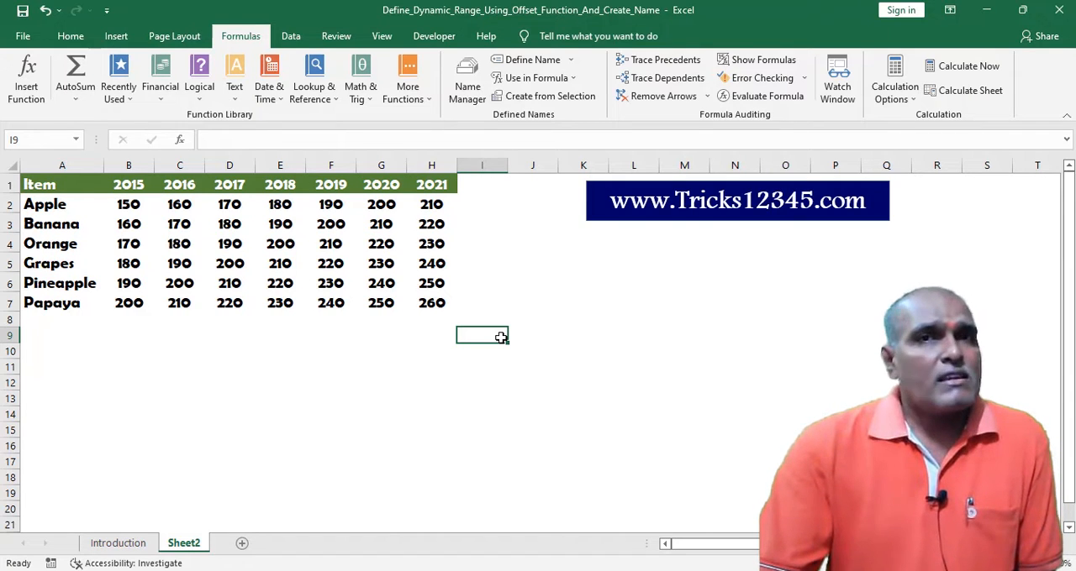
left_click(493, 379)
Start an OFFSET formula in cell I10 and open its function arguments.
left_click(489, 349)
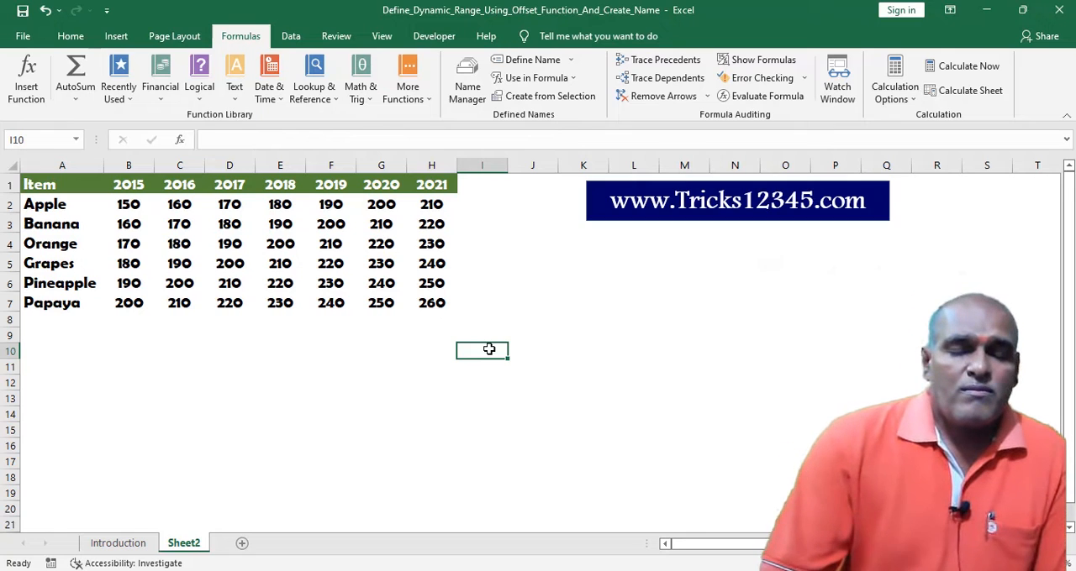
type("=")
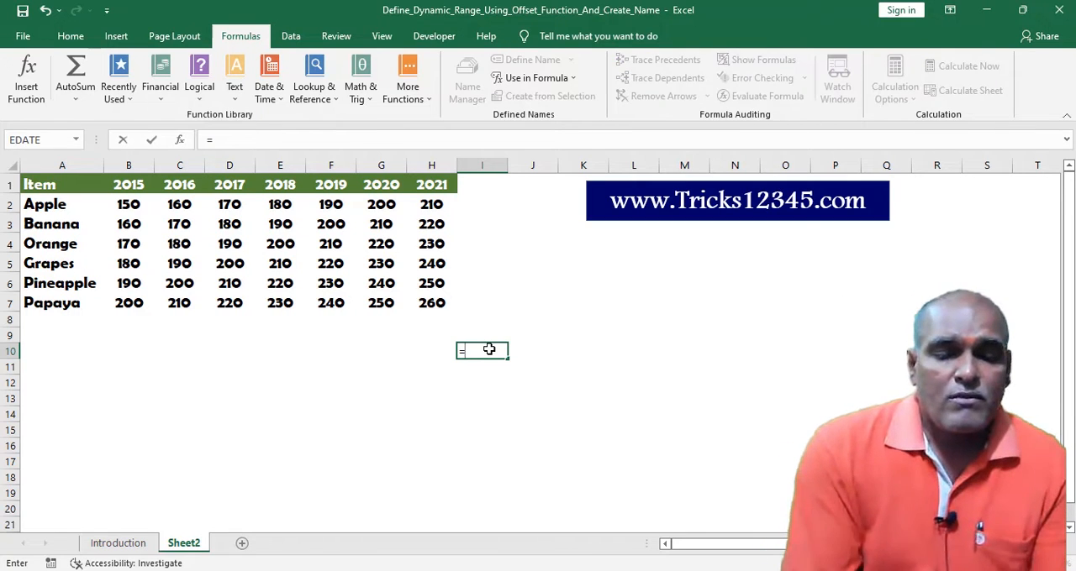
type("offset")
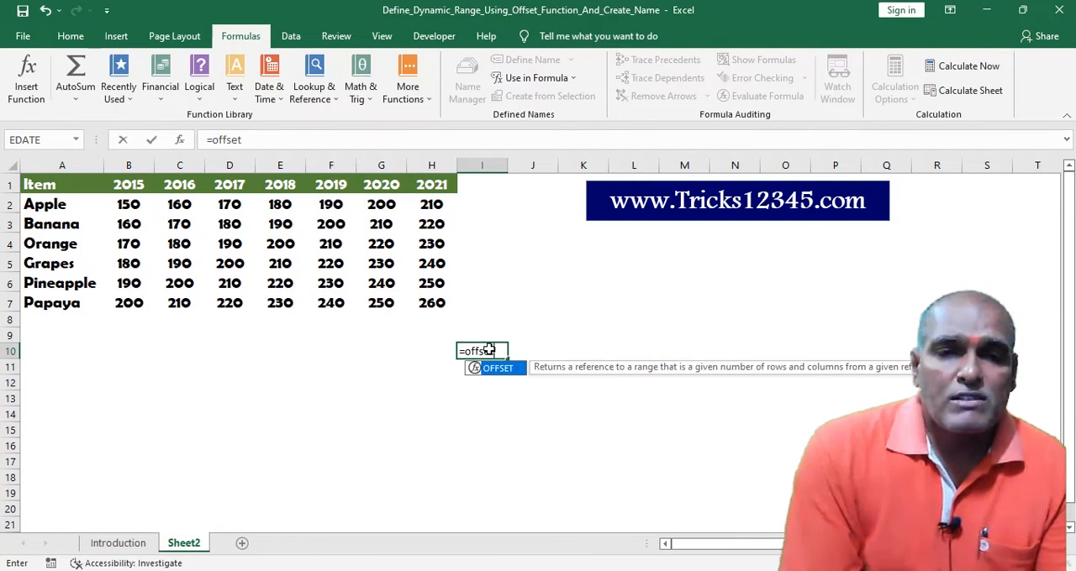
key("Tab")
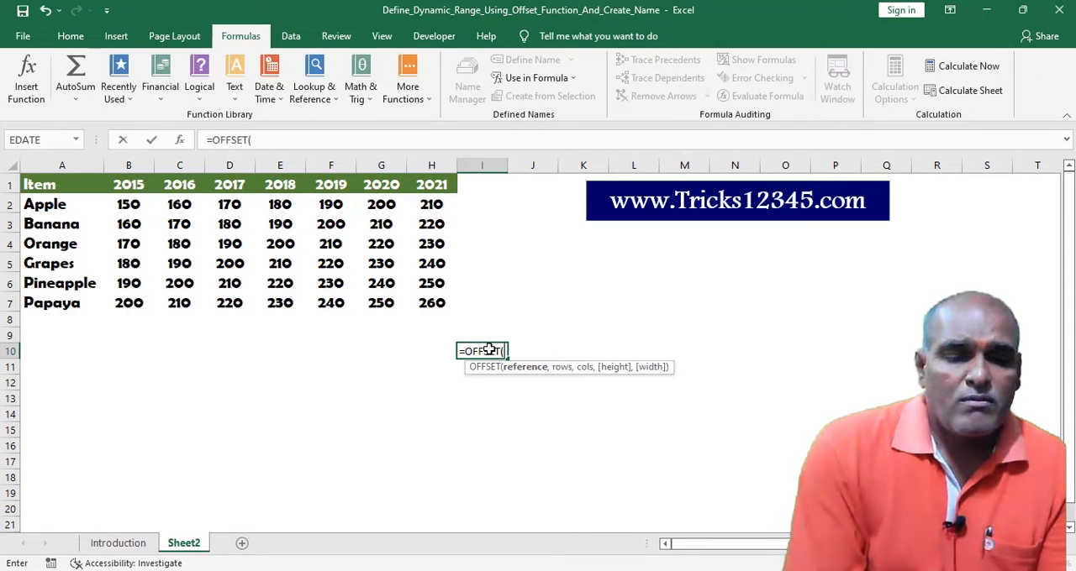
left_click(179, 140)
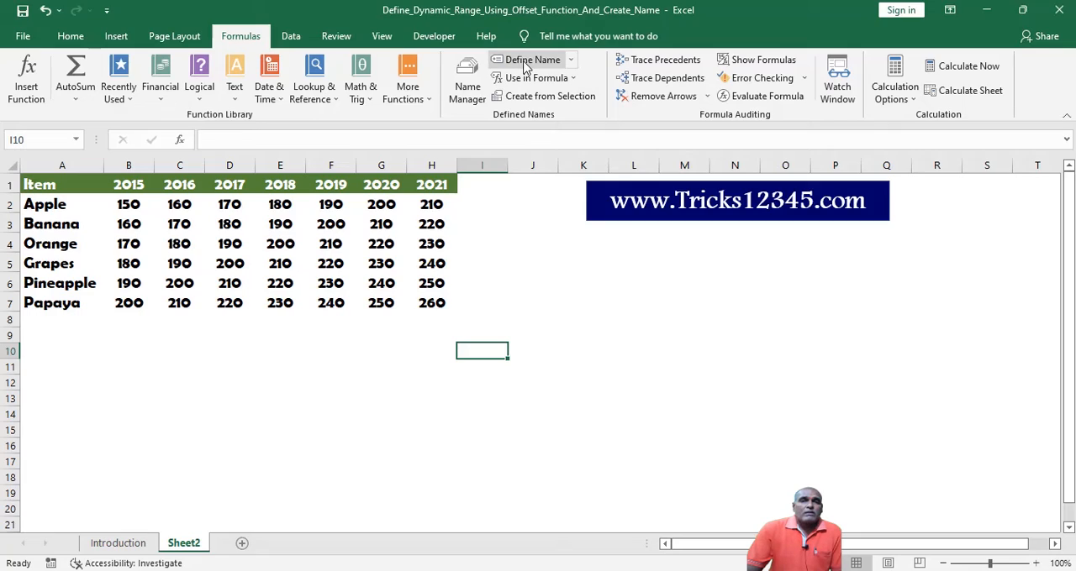
Begin defining a new name called Single_column with its scope kept at Workbook.
left_click(528, 61)
type("S")
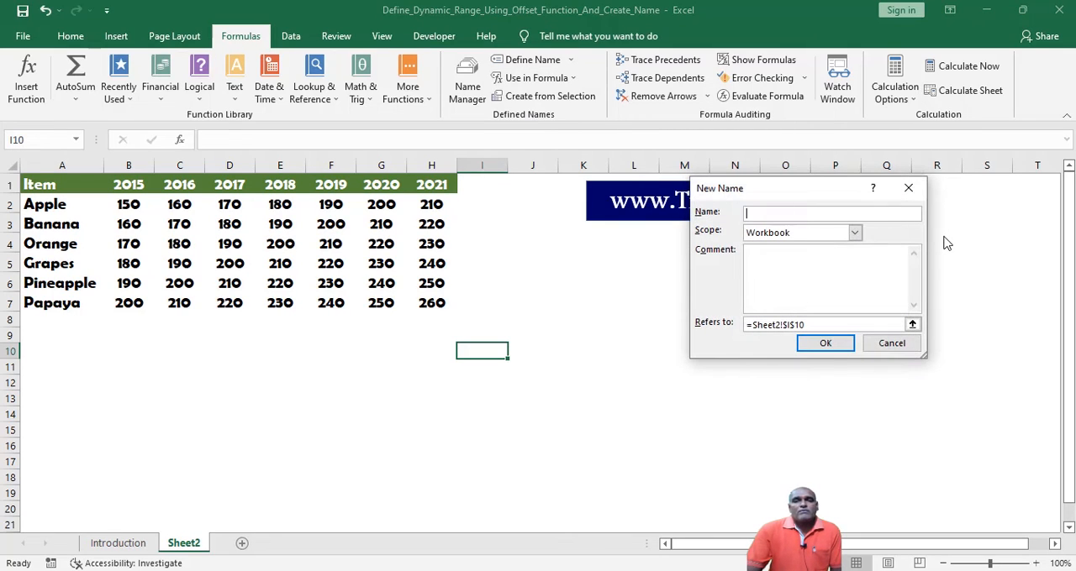
type("ingle_")
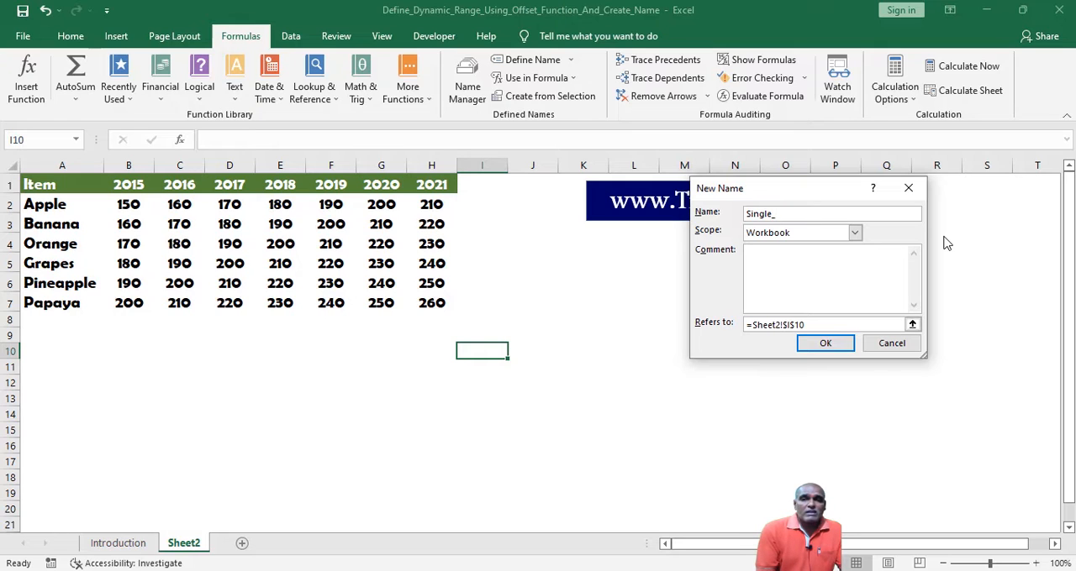
type("R")
key("BackSpace")
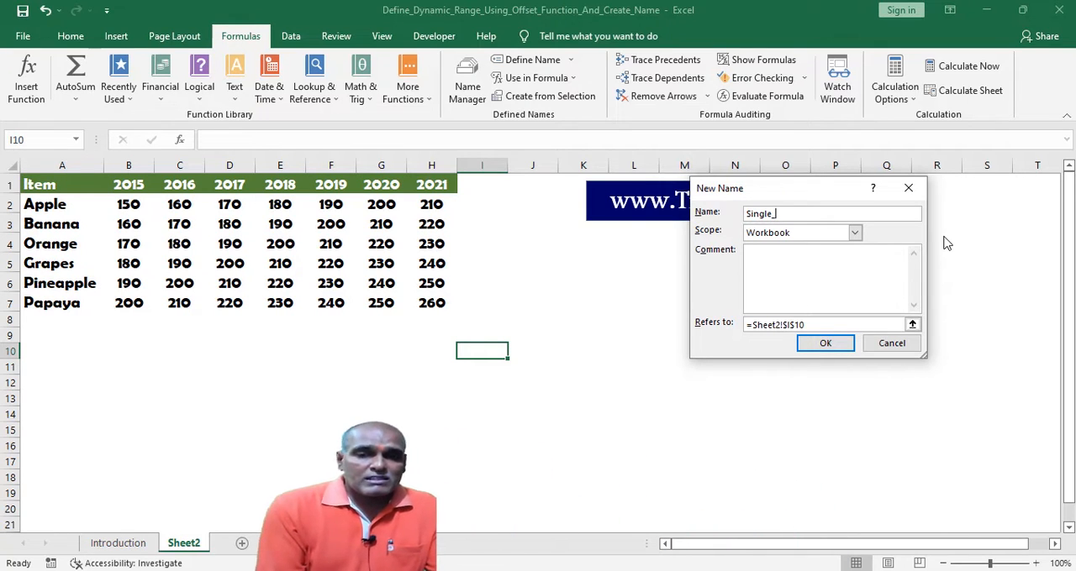
type("column")
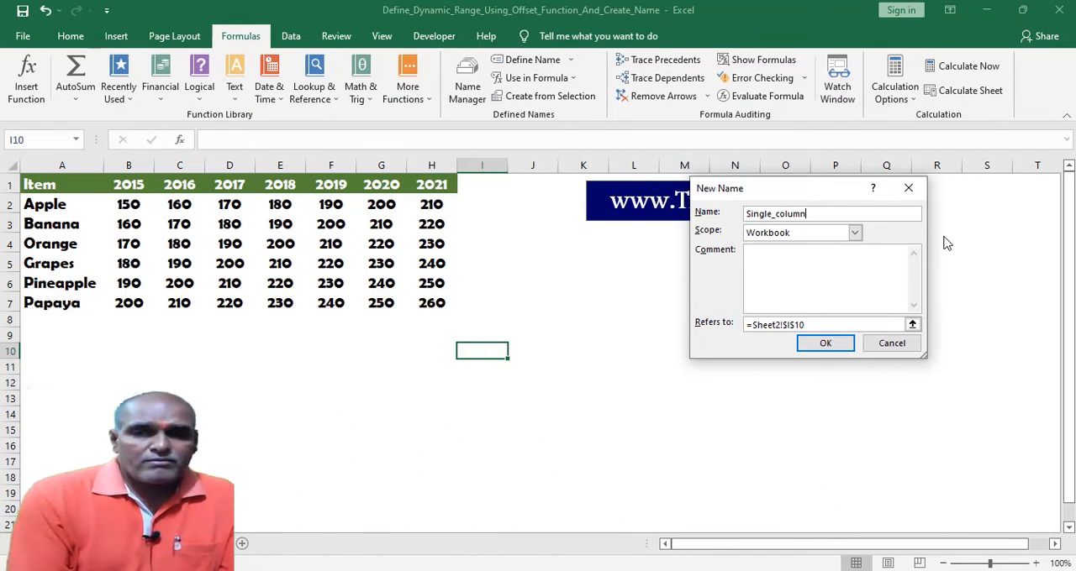
left_click(854, 234)
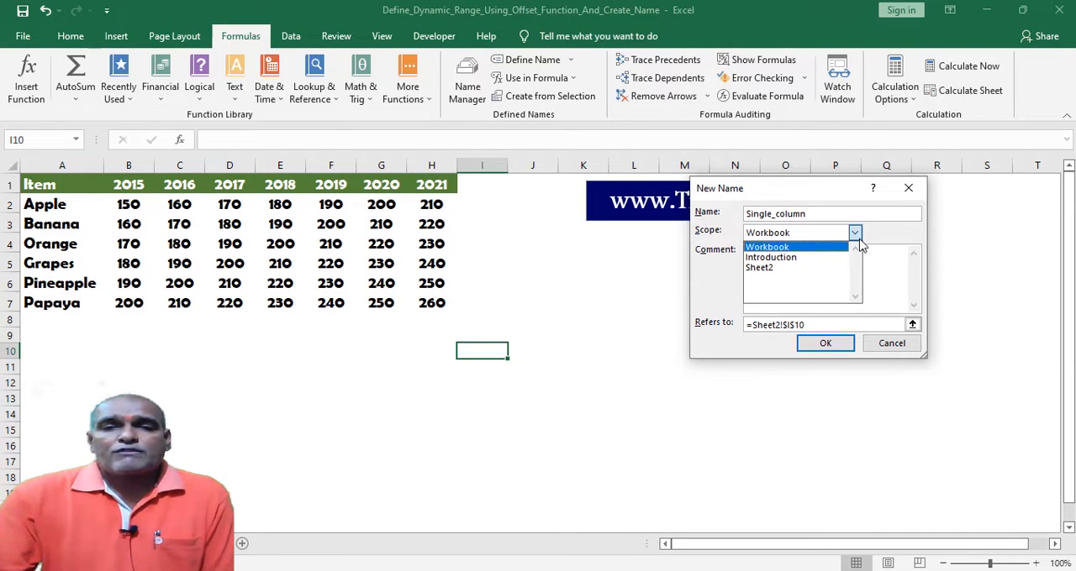
left_click(856, 235)
key("Tab")
Replace the new name's reference with an OFFSET formula that starts at Sheet2!$A$1 with row and column offsets of 0.
left_click(826, 325)
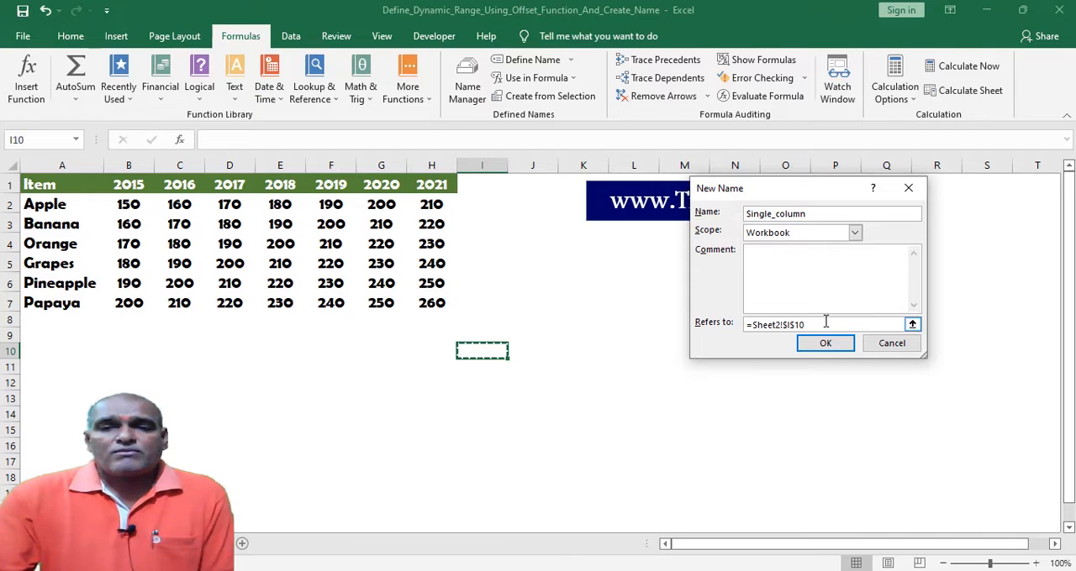
key("BackSpace")
key("BackSpace")
key("BackSpace")
key("BackSpace")
key("BackSpace")
key("BackSpace")
key("BackSpace")
key("BackSpace")
key("BackSpace")
key("BackSpace")
key("BackSpace")
key("BackSpace")
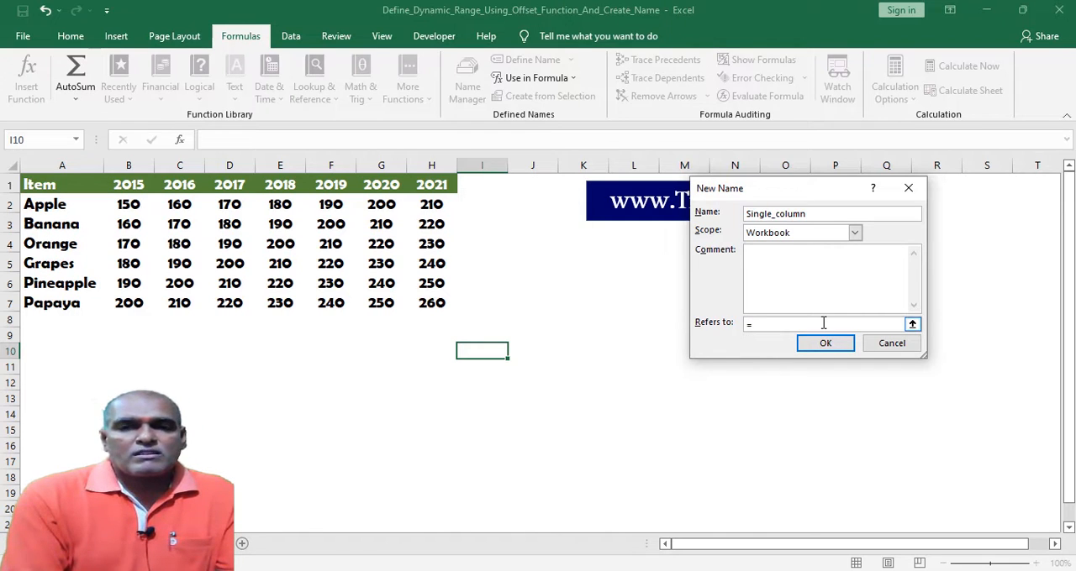
type("offset")
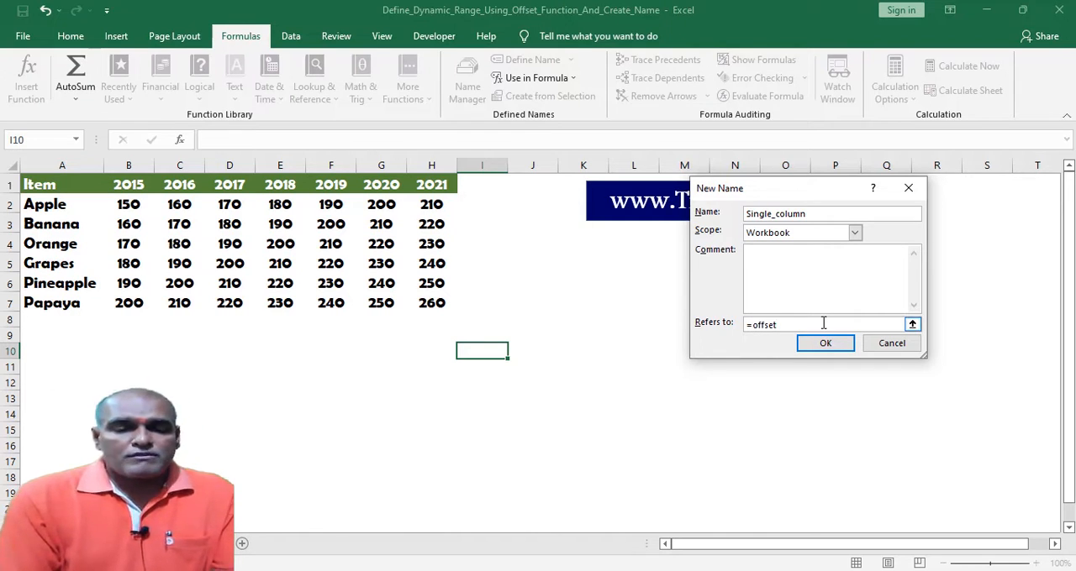
type("(")
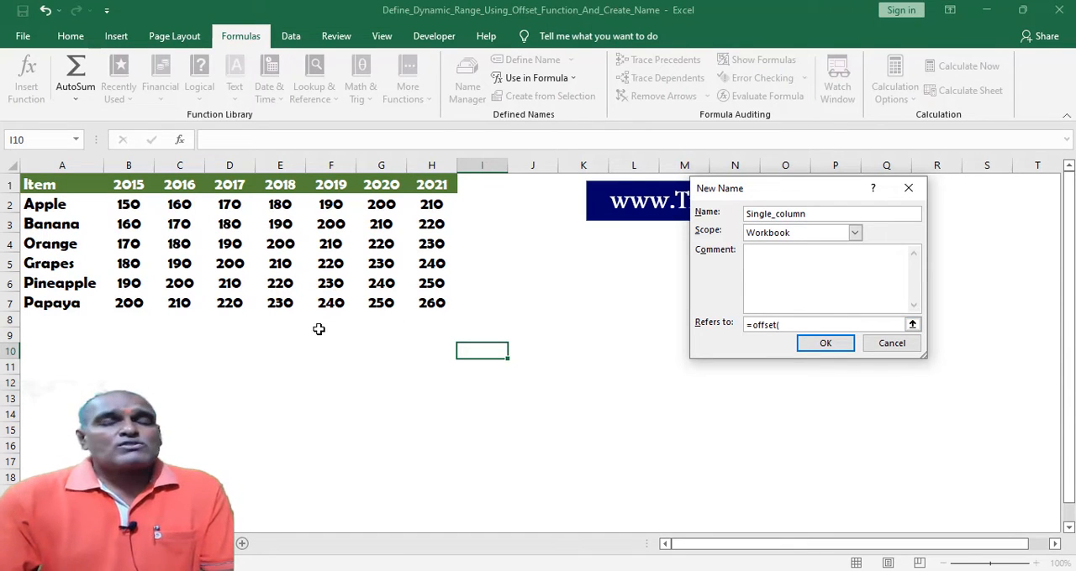
left_click(60, 185)
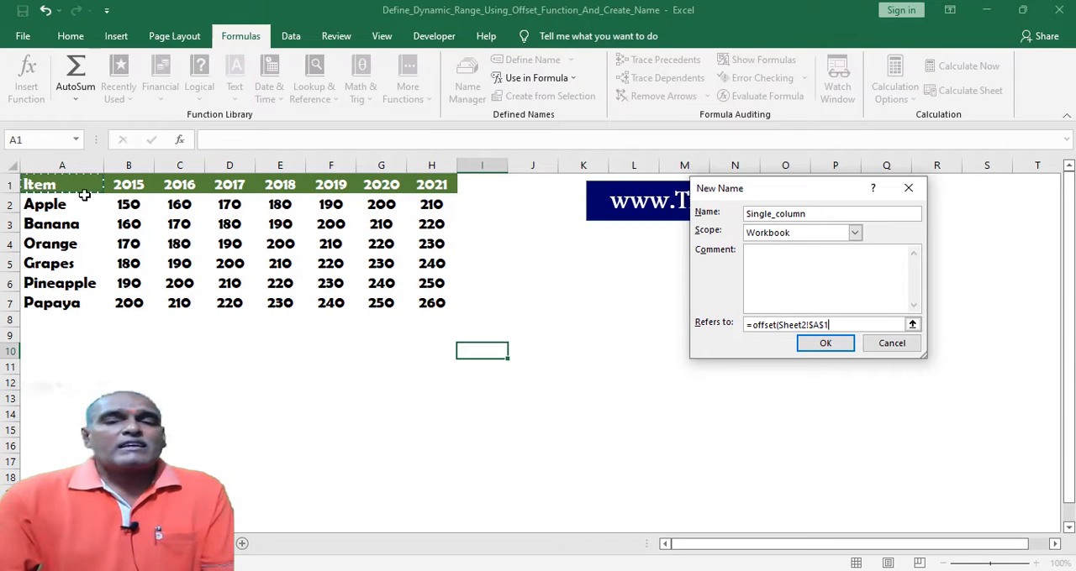
type(",")
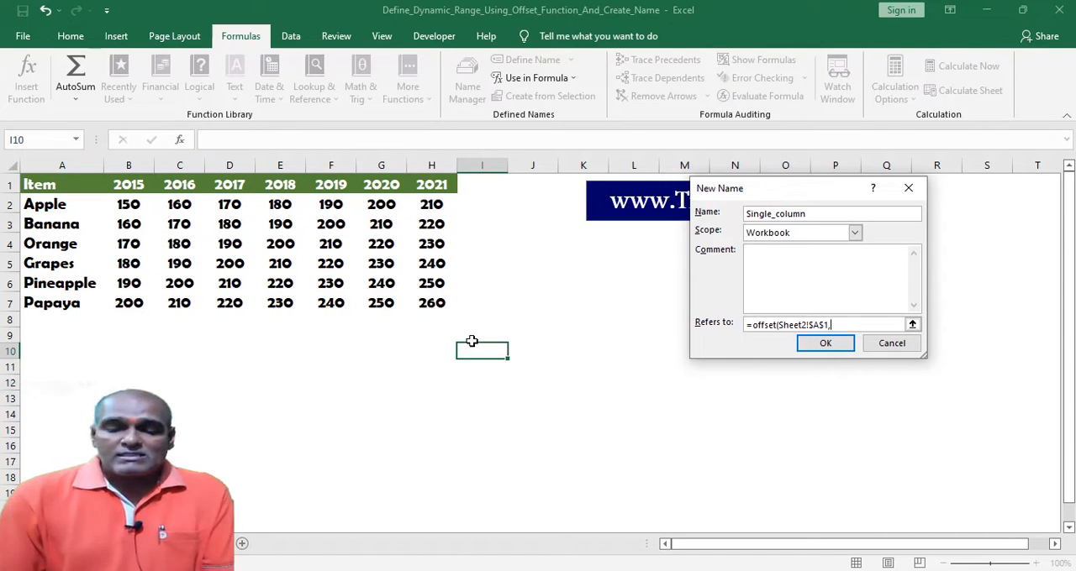
type("0,0")
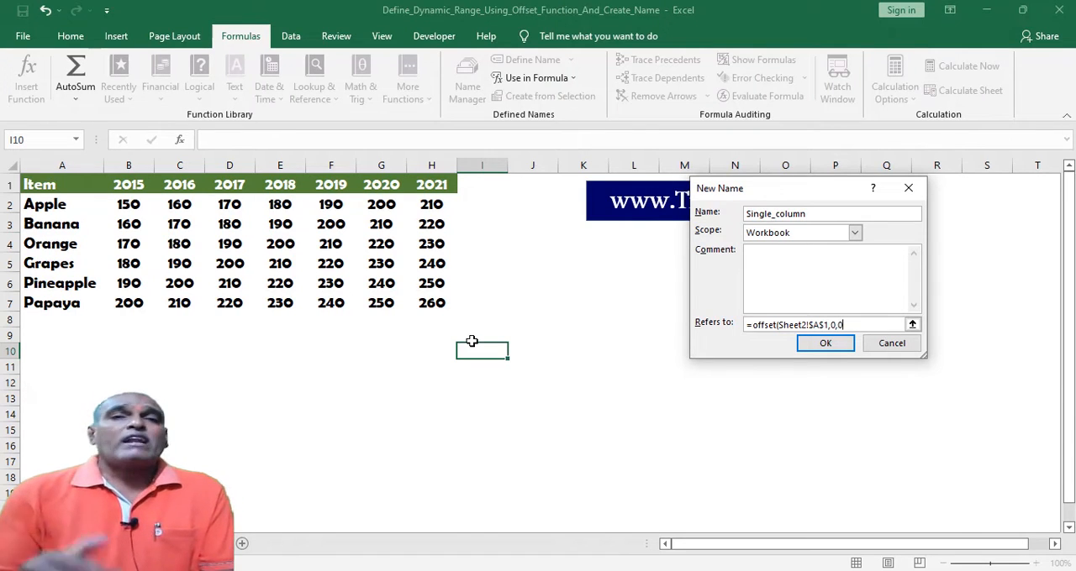
type(",")
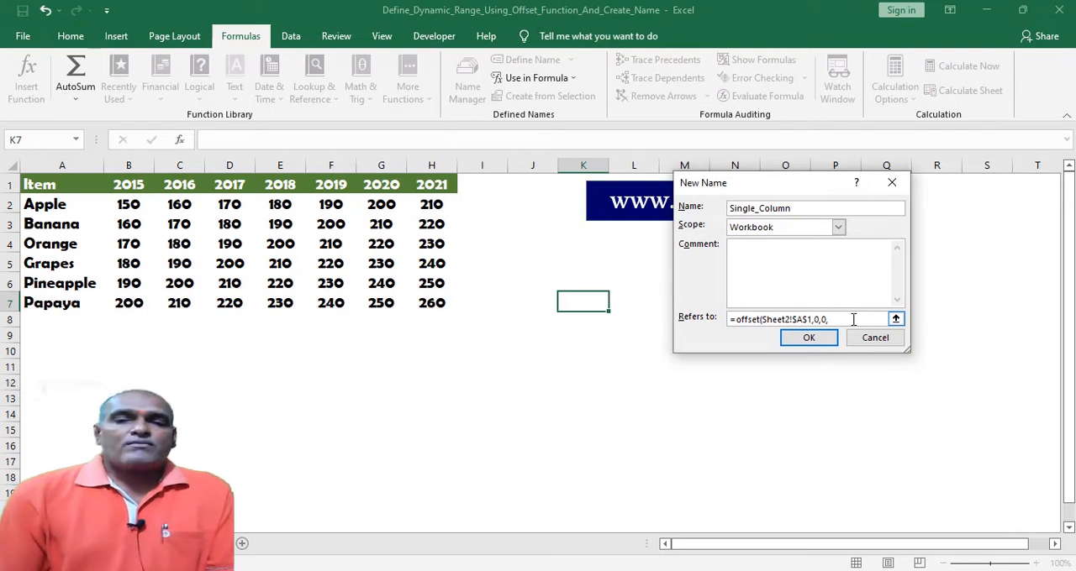
Complete the OFFSET formula with counta(Sheet2!$A:$A) as the height and 1 as the width, and save the defined name.
type("co")
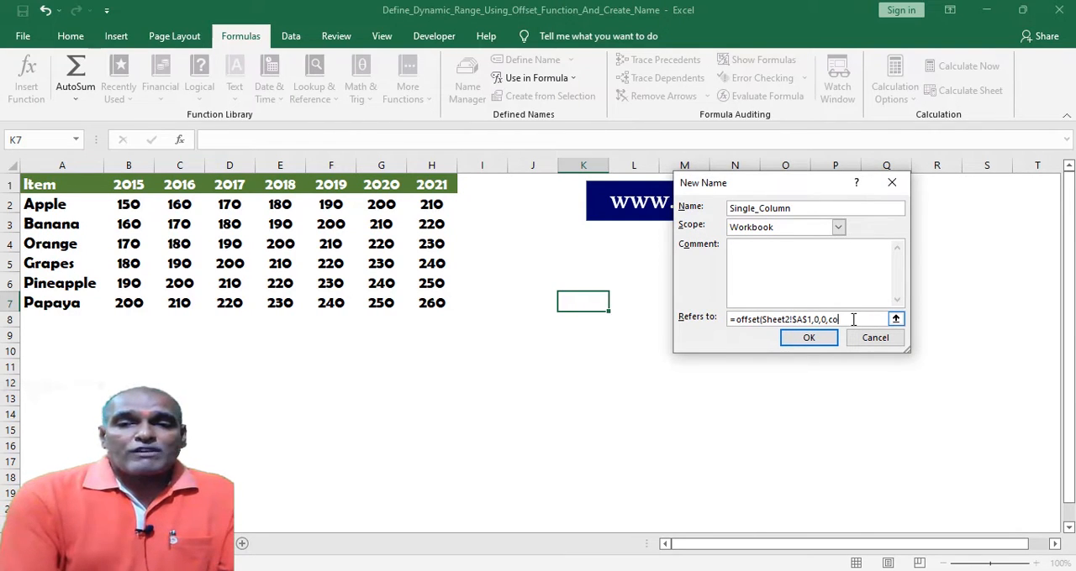
type("unta")
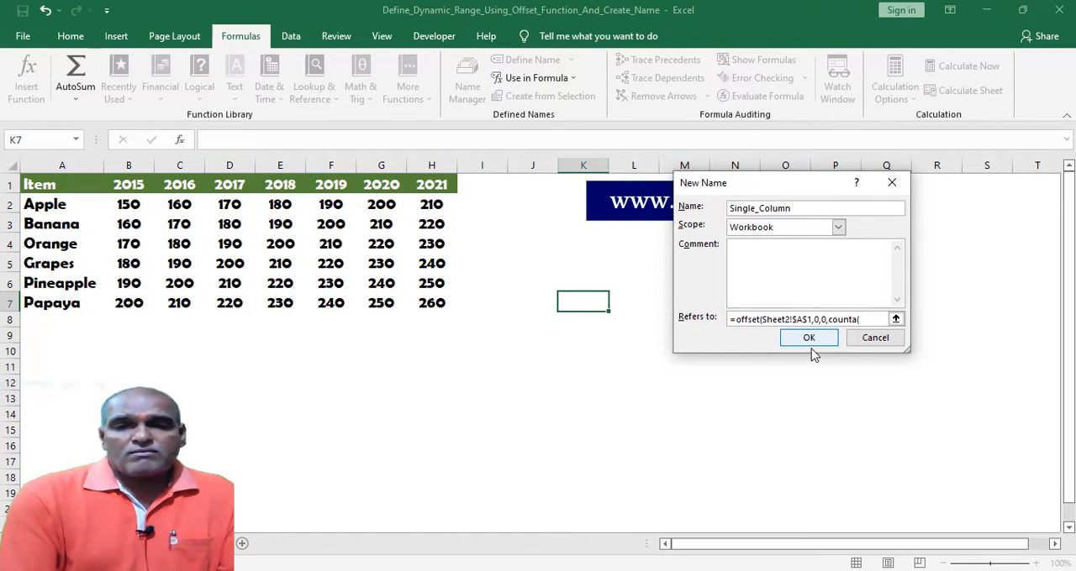
type("(")
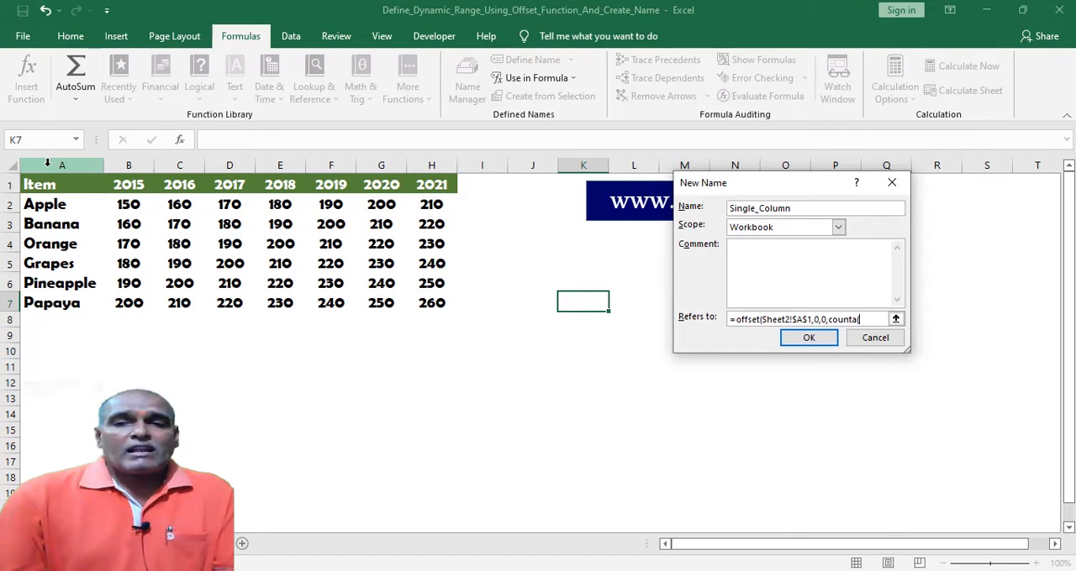
left_click(48, 164)
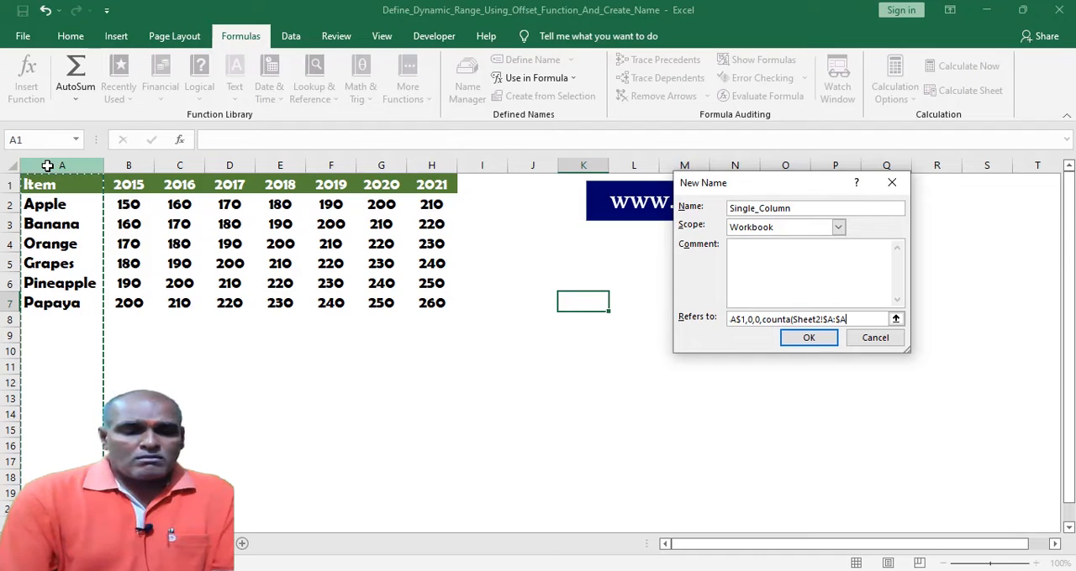
type(",")
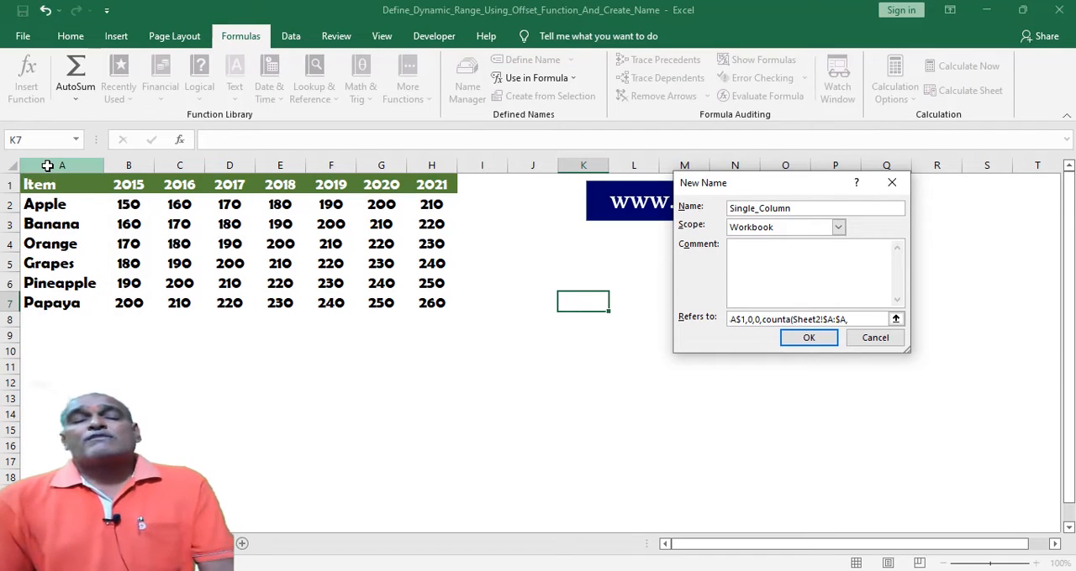
key("BackSpace")
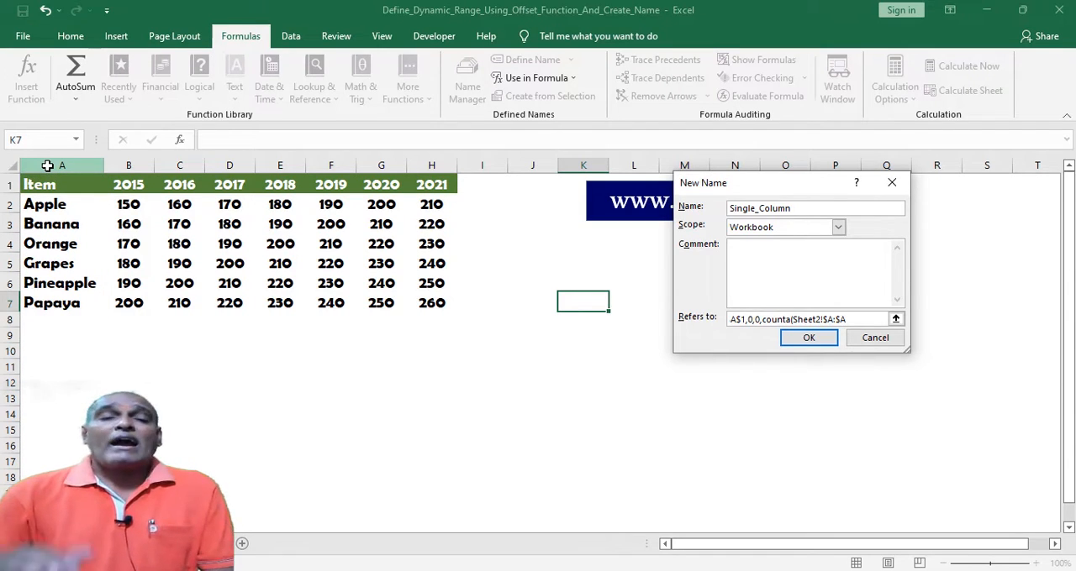
type(")")
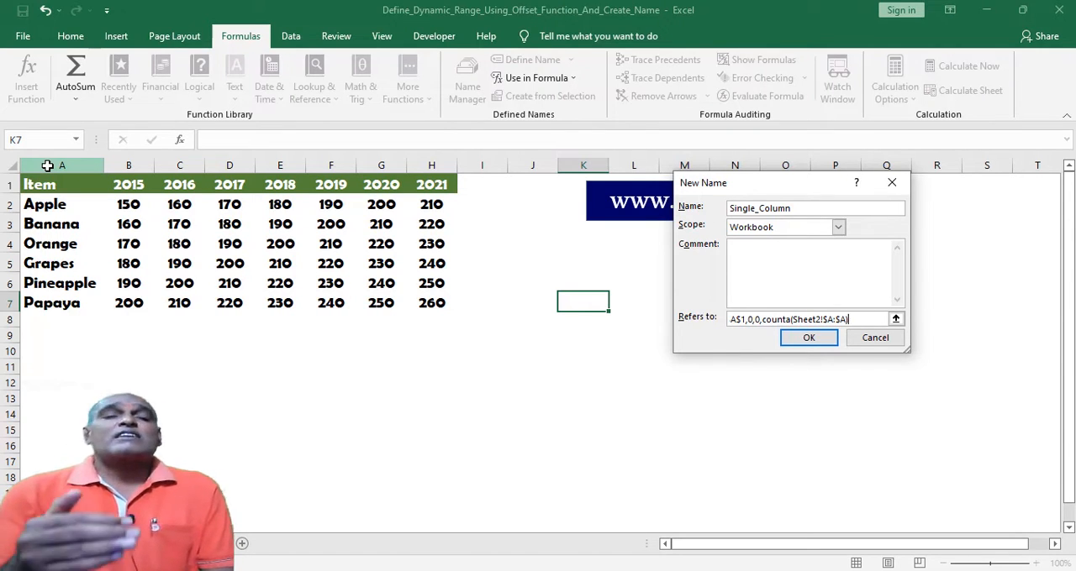
type(",")
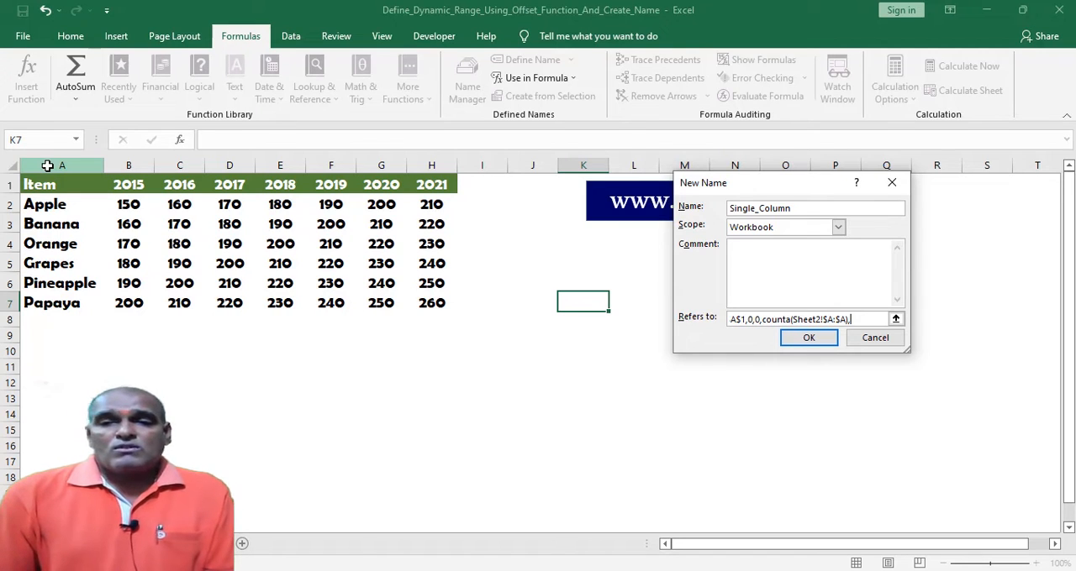
type("1")
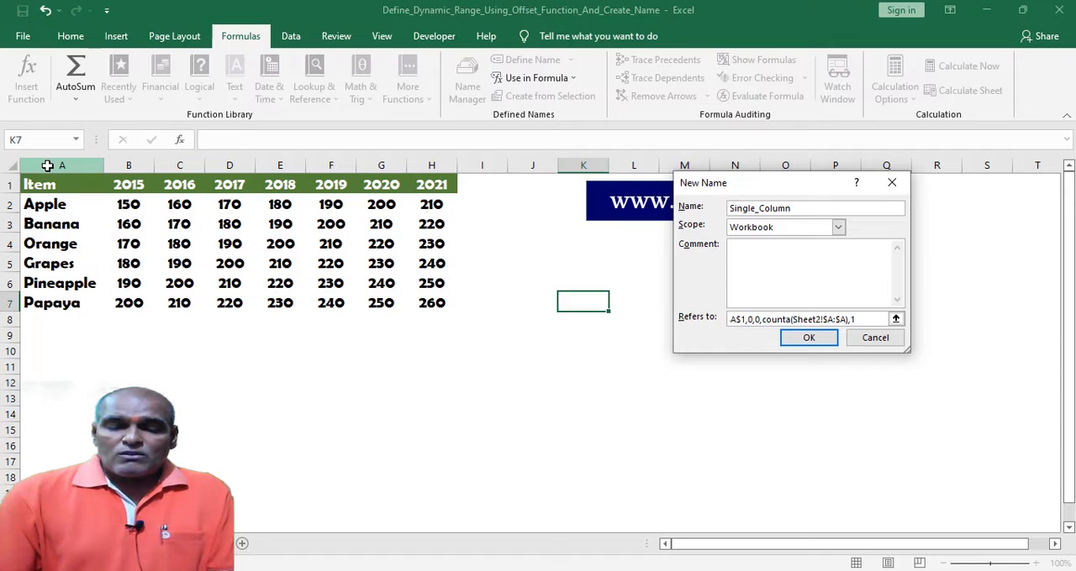
type(")")
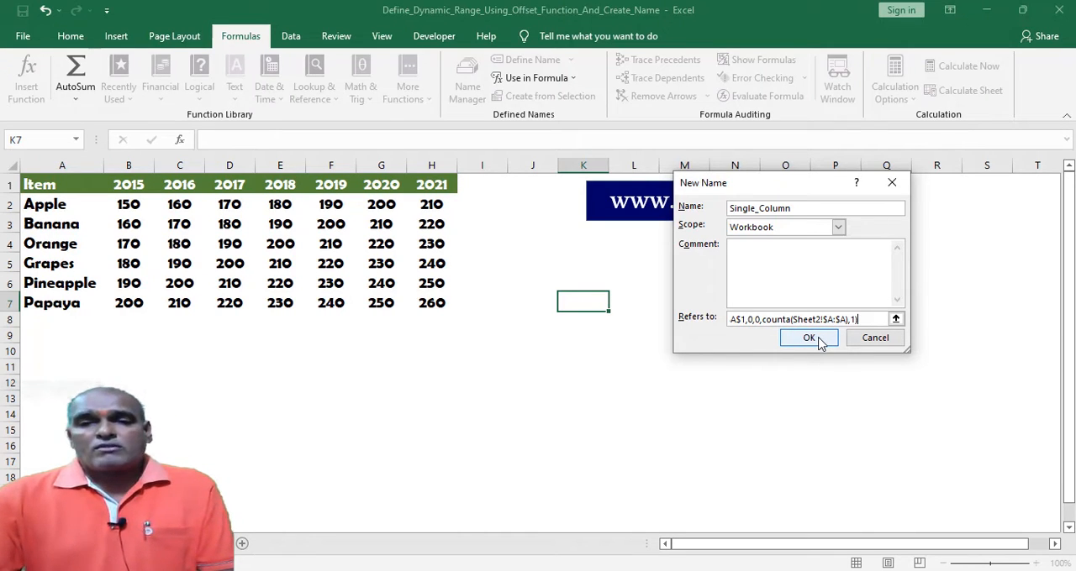
left_click(819, 341)
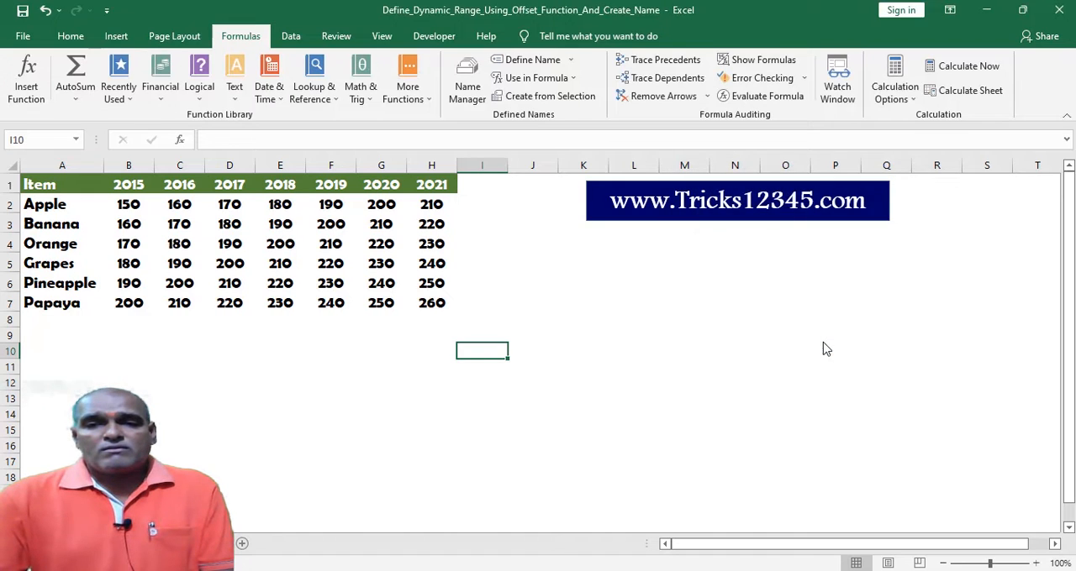
left_click(709, 305)
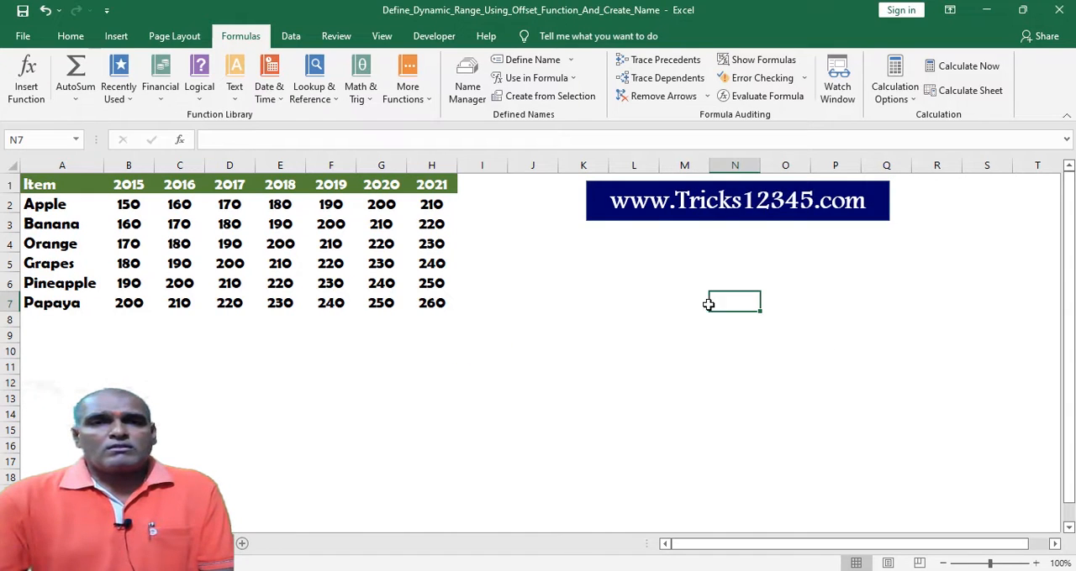
Review the range that the Single_column name refers to in the Name Manager and copy its OFFSET formula.
left_click(467, 99)
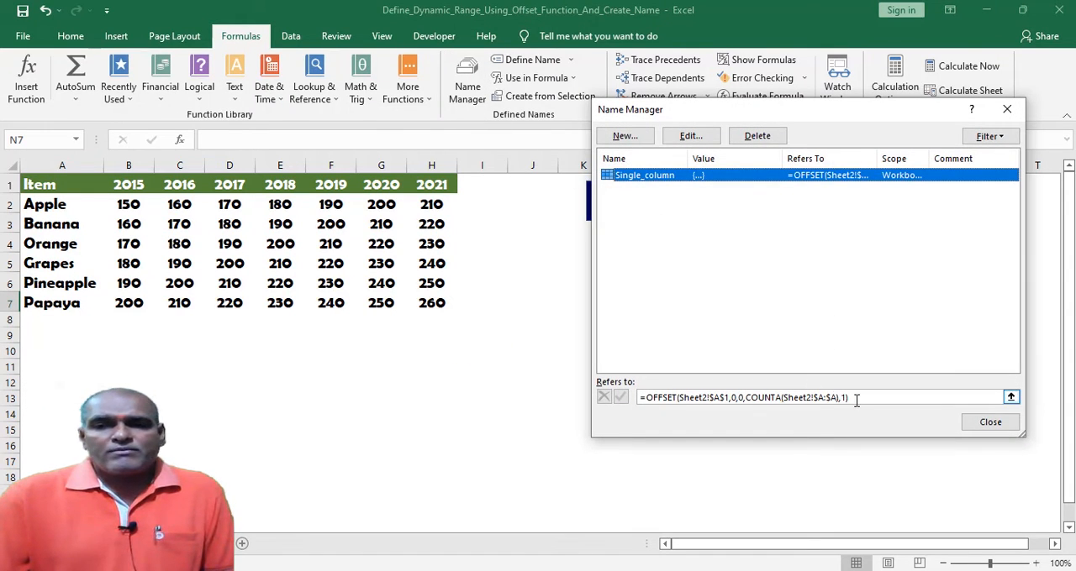
left_click(858, 399)
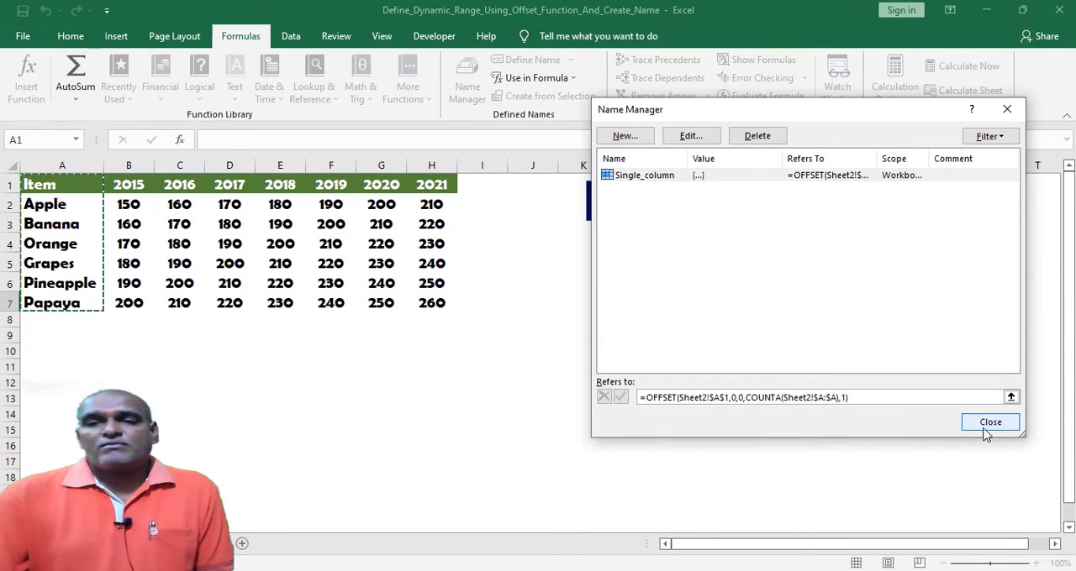
left_click_drag(849, 399, 628, 400)
key("ctrl+c")
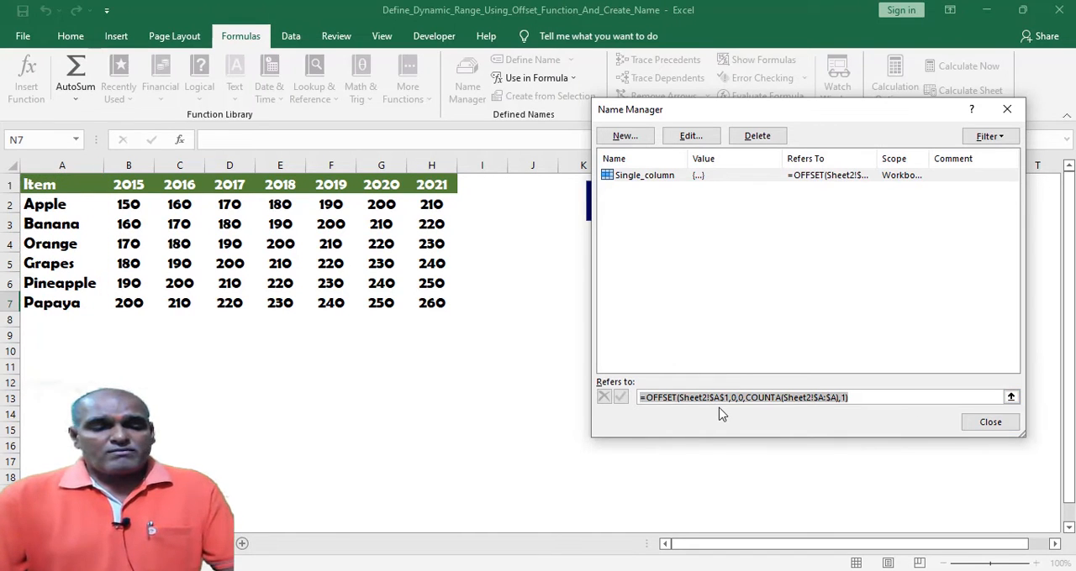
left_click(772, 398)
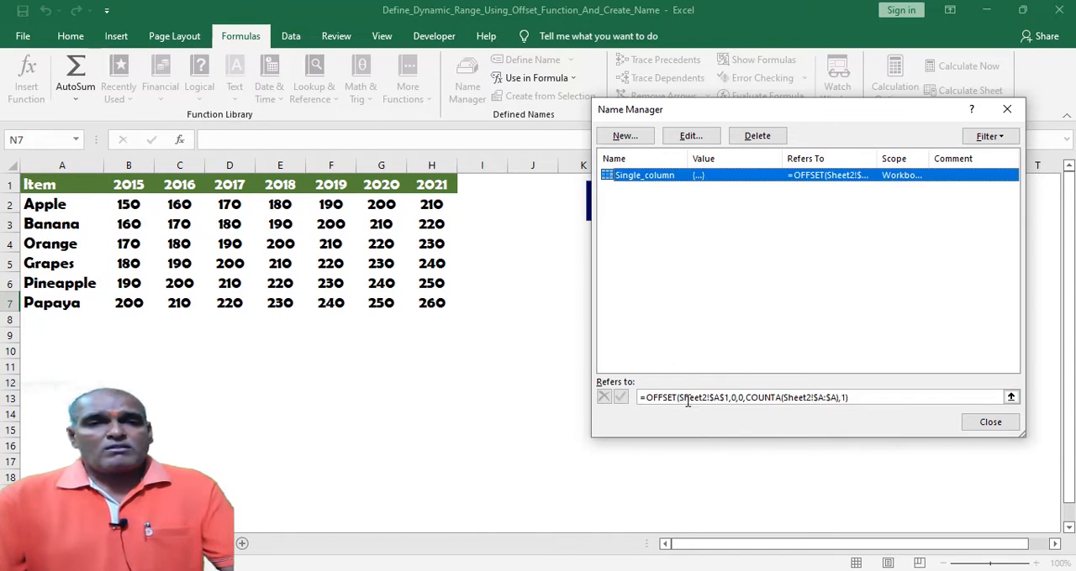
left_click(988, 424)
Put the copied formula =OFFSET(Sheet2!$A$1,0,0,COUNTA(Sheet2!$A:$A),1) as text in cell J5.
left_click(548, 256)
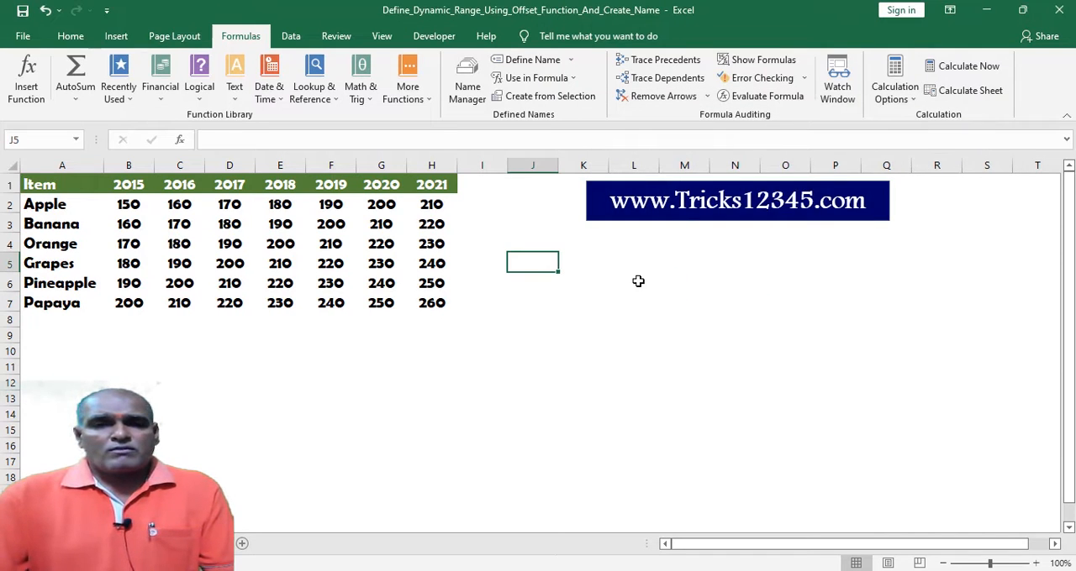
key("F2")
key("ctrl+v")
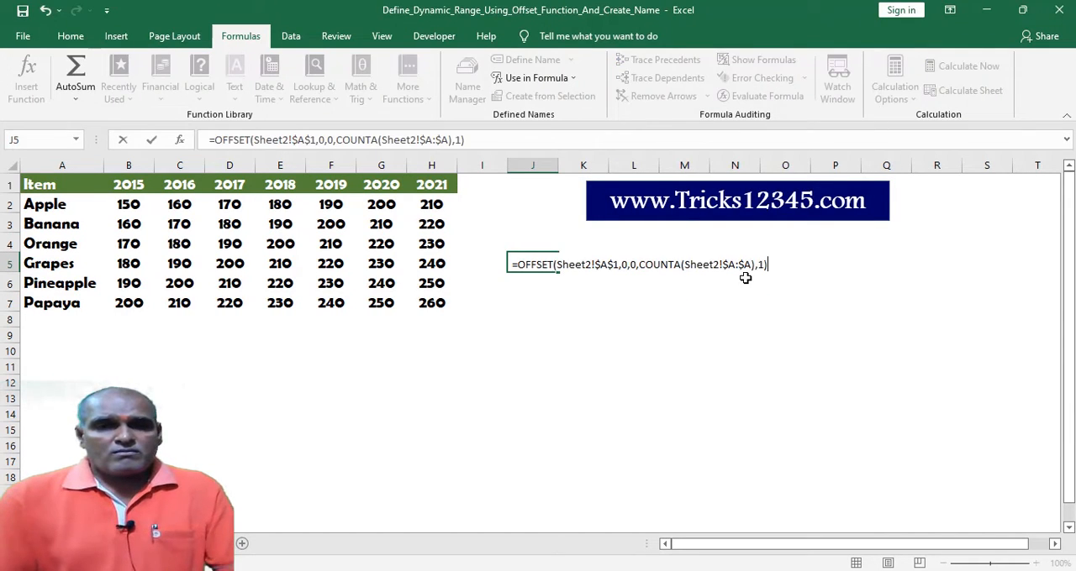
key("Return")
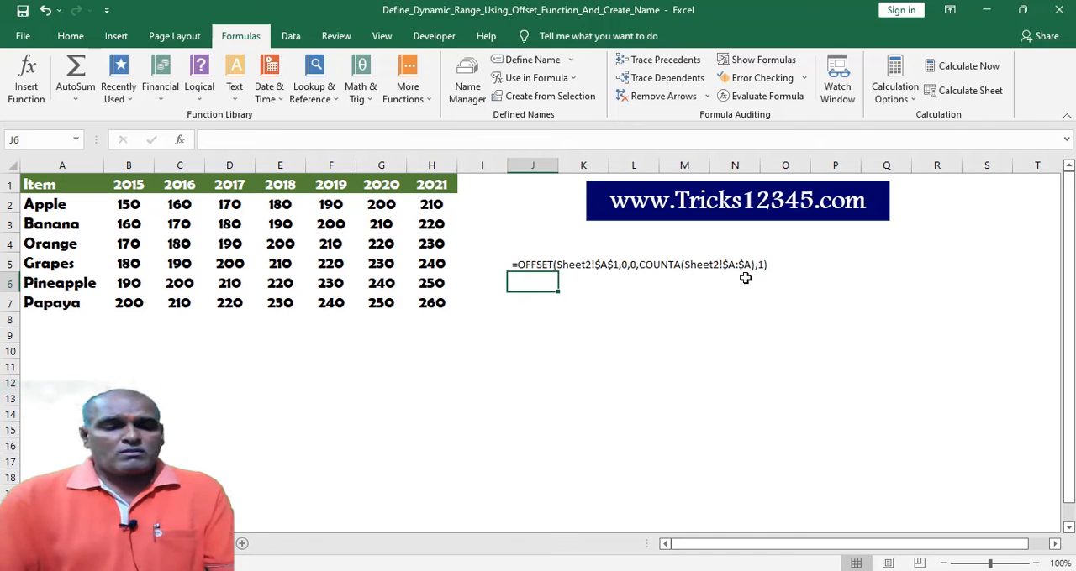
Add the same OFFSET formula as text in J6 with its width argument changed to 2, and copy that formula.
key("ctrl+v")
key("F2")
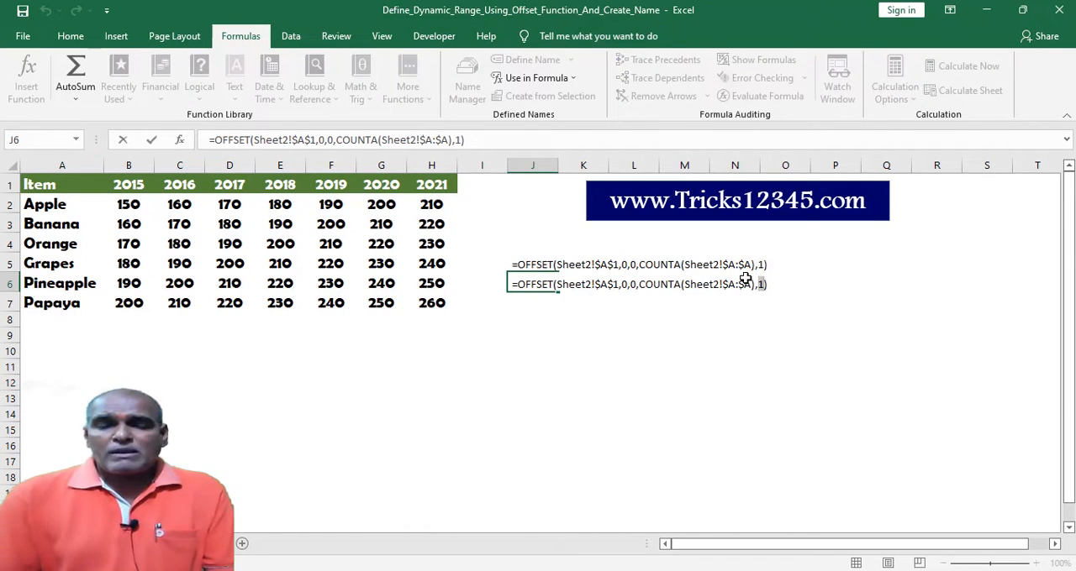
type("2")
key("Return")
key("Up")
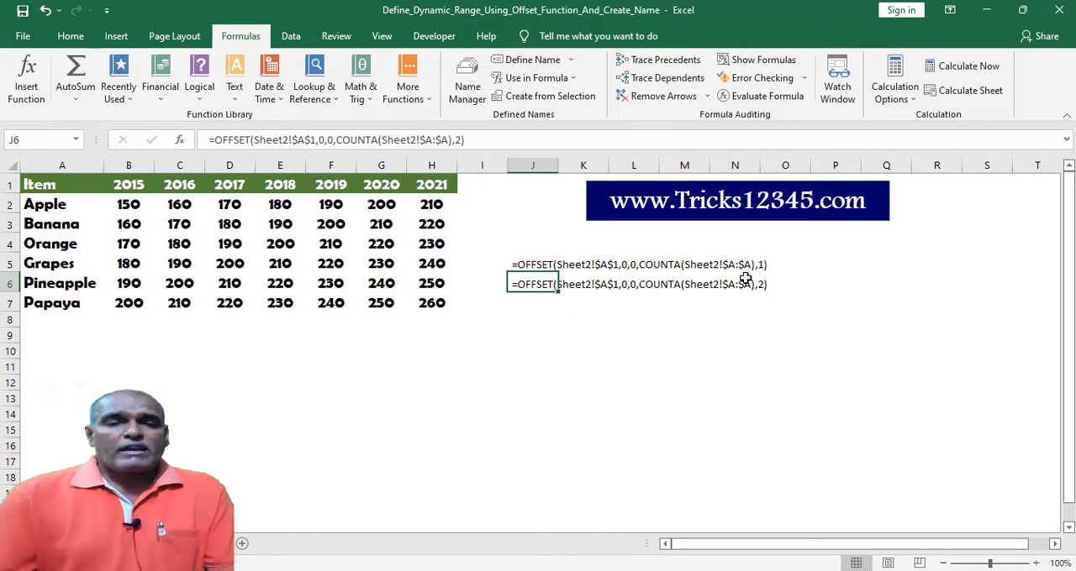
left_click_drag(479, 143, 186, 143)
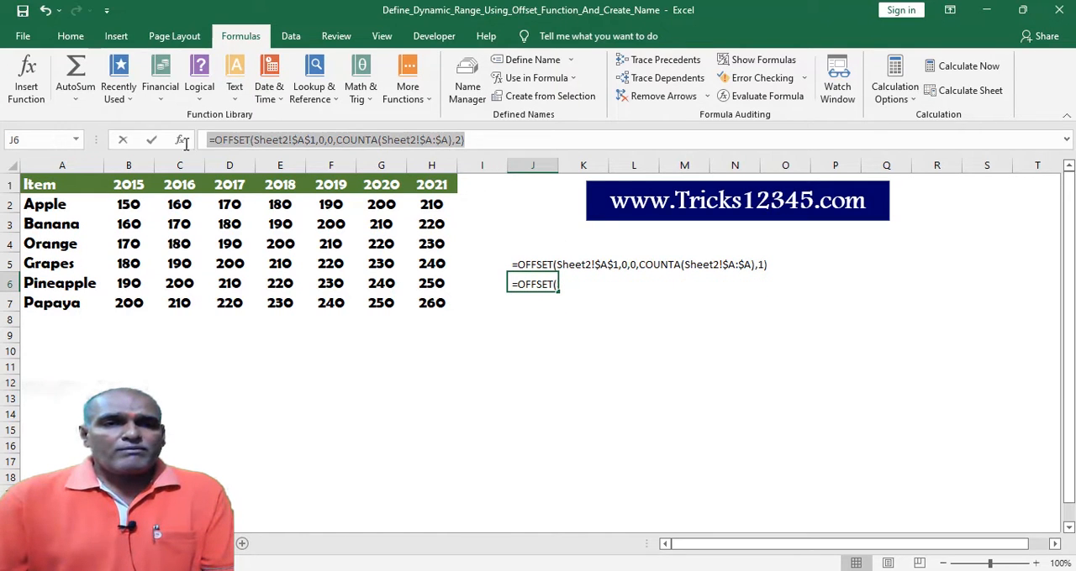
key("Escape")
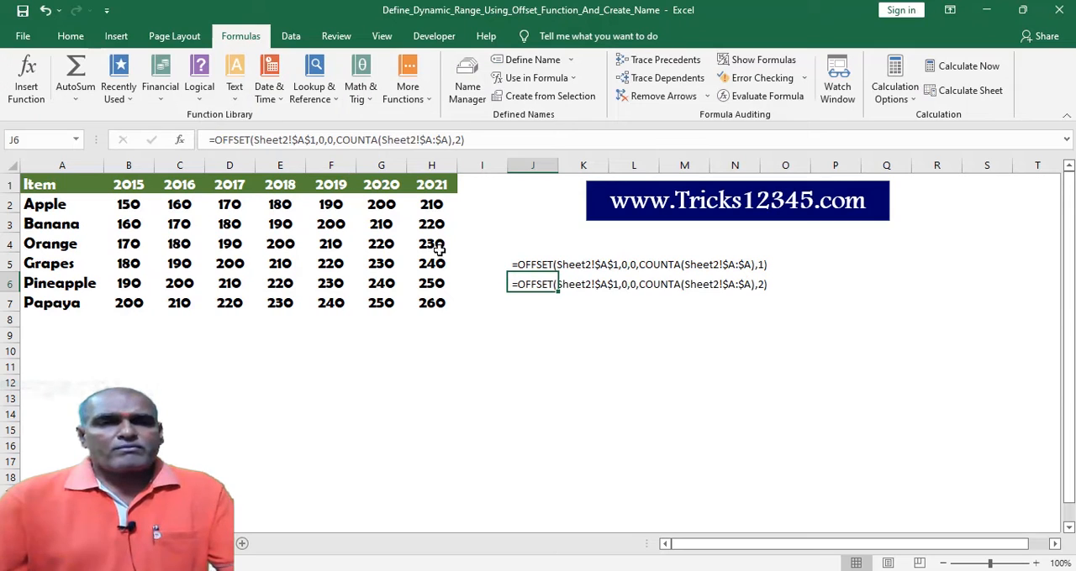
Define a workbook-scoped name Two_Cols that refers to =OFFSET(Sheet2!$A$1,0,0,COUNTA(Sheet2!$A:$A),2).
left_click(634, 383)
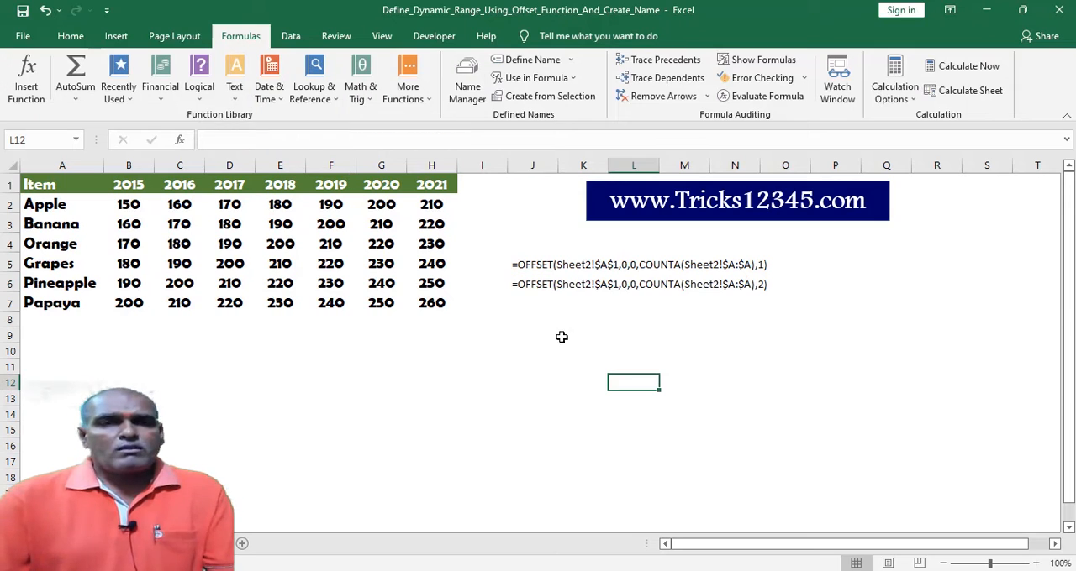
left_click(533, 64)
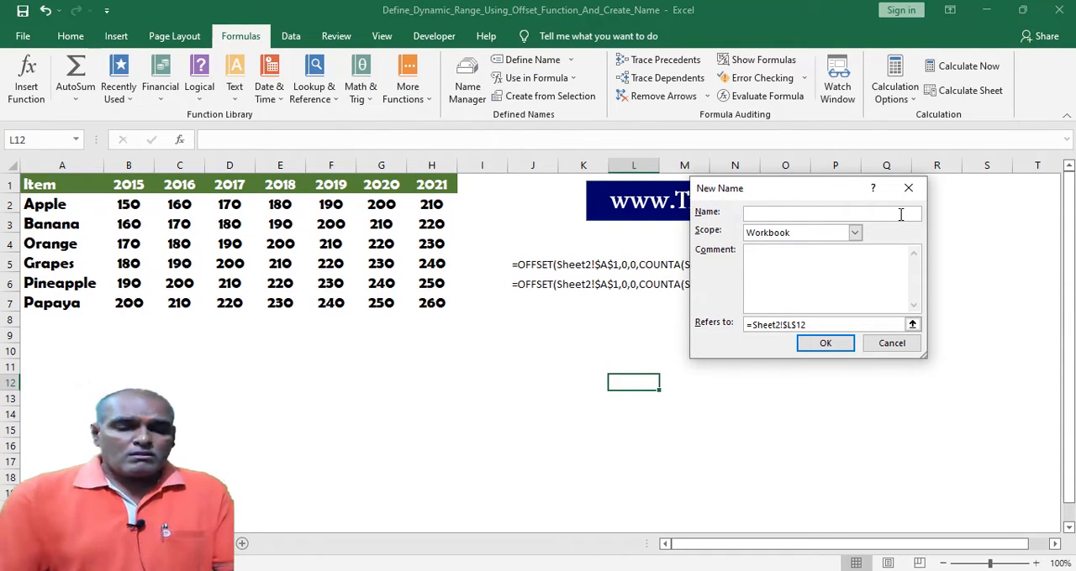
type("Two")
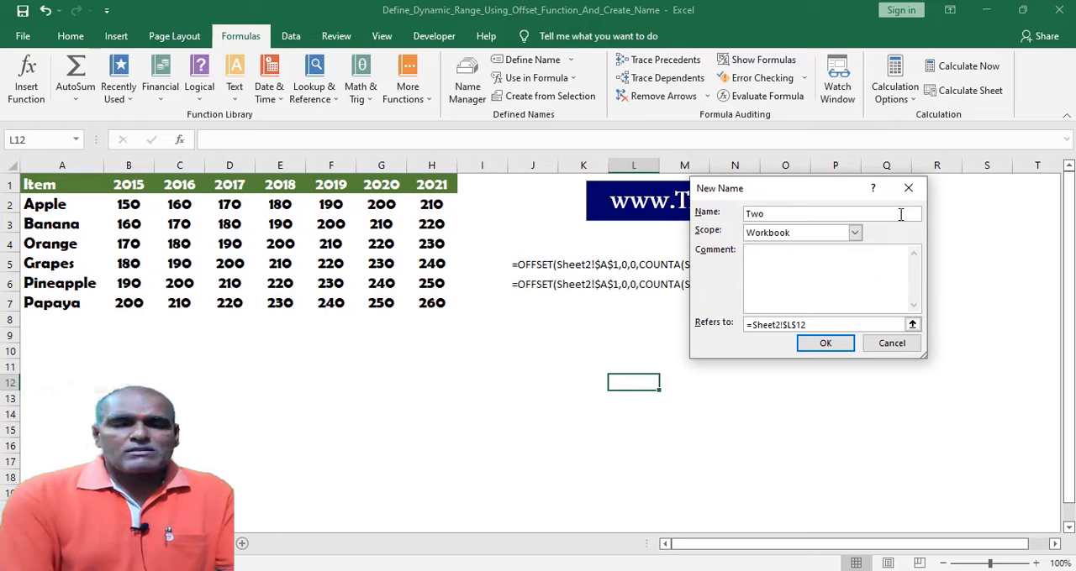
type("_Cols")
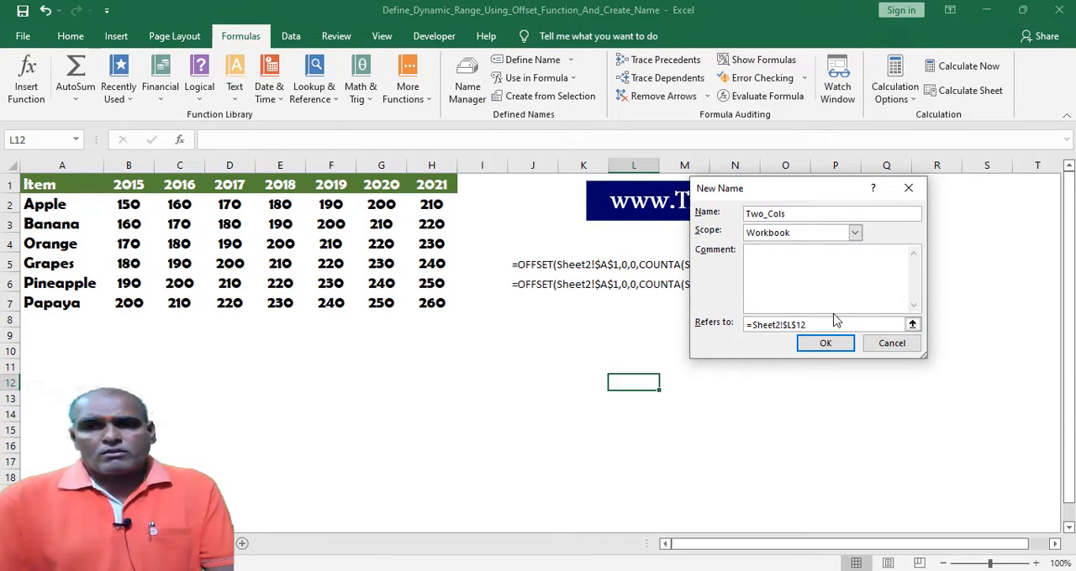
left_click_drag(835, 323, 698, 322)
key("ctrl+v")
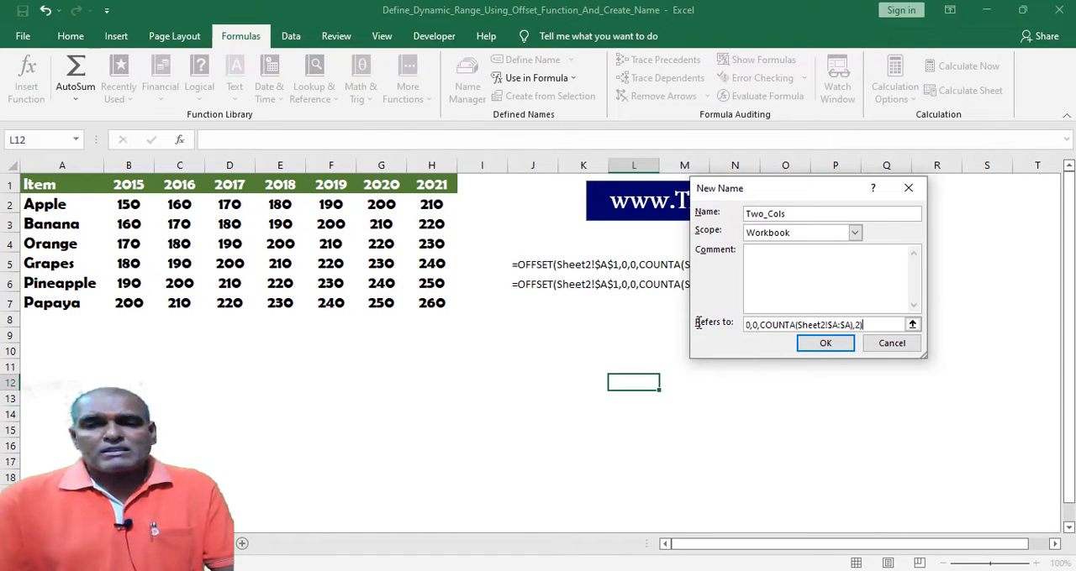
left_click_drag(865, 325, 691, 326)
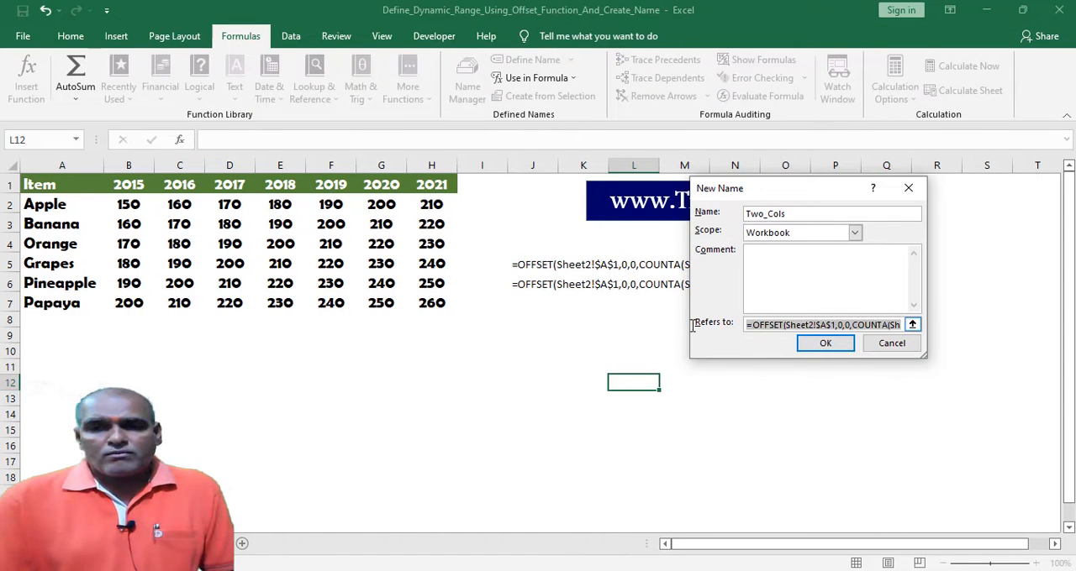
left_click(819, 344)
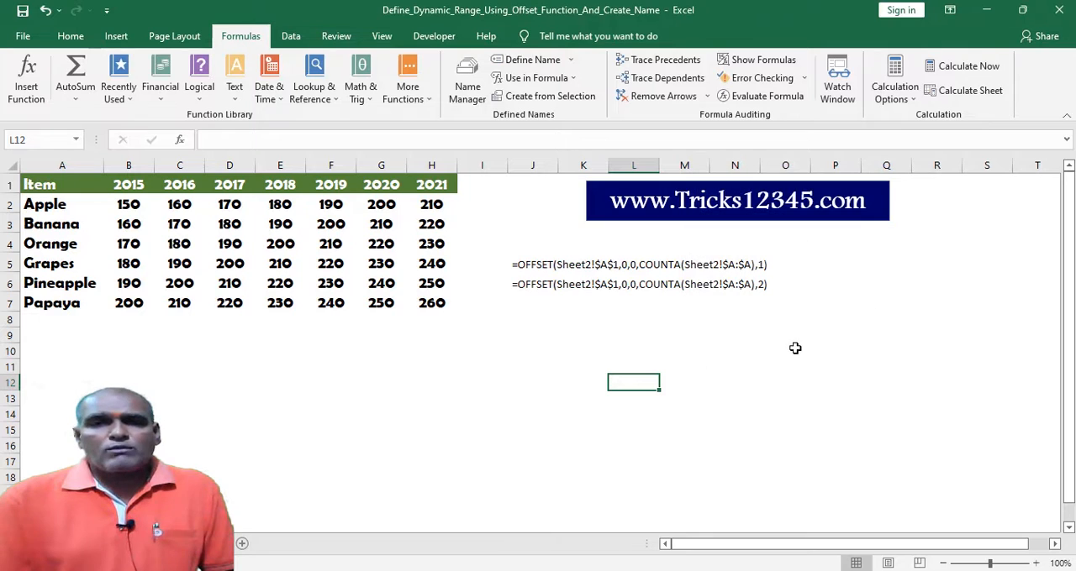
Inspect the Two_Cols name in the Name Manager, checking the range it covers and its width argument.
left_click(468, 88)
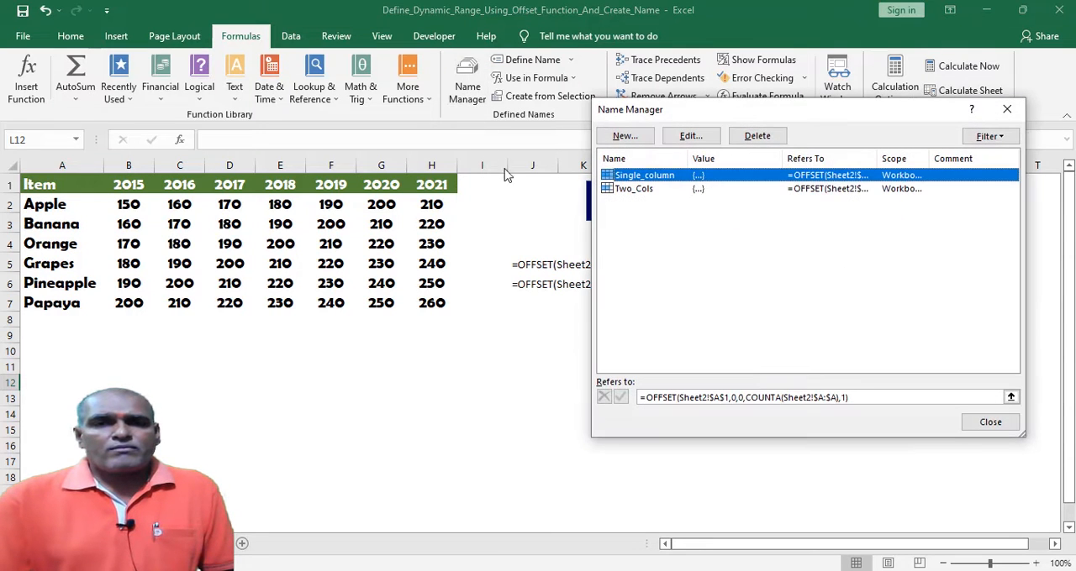
left_click(655, 202)
left_click(630, 190)
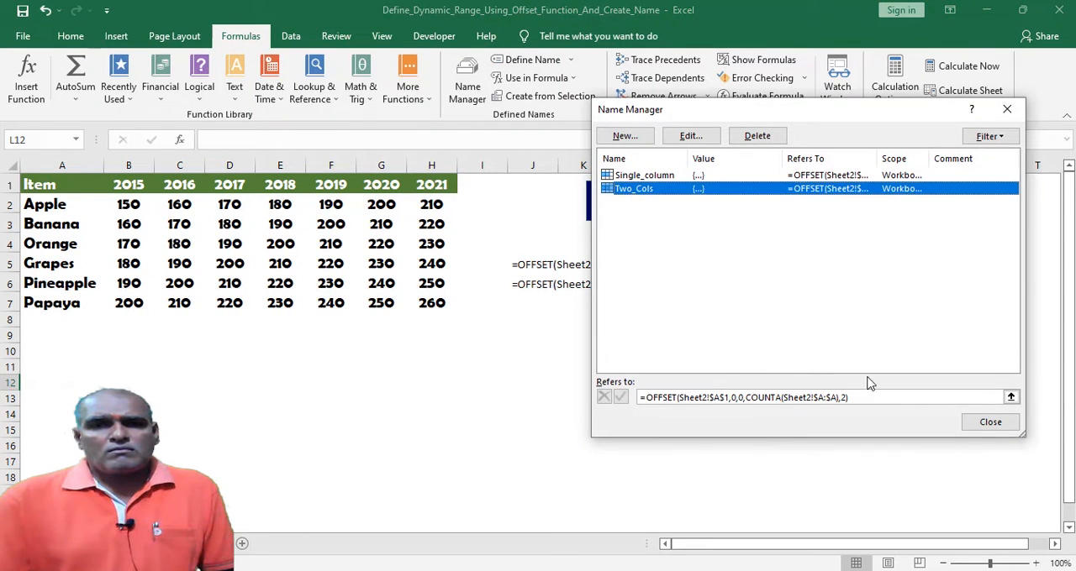
left_click(864, 400)
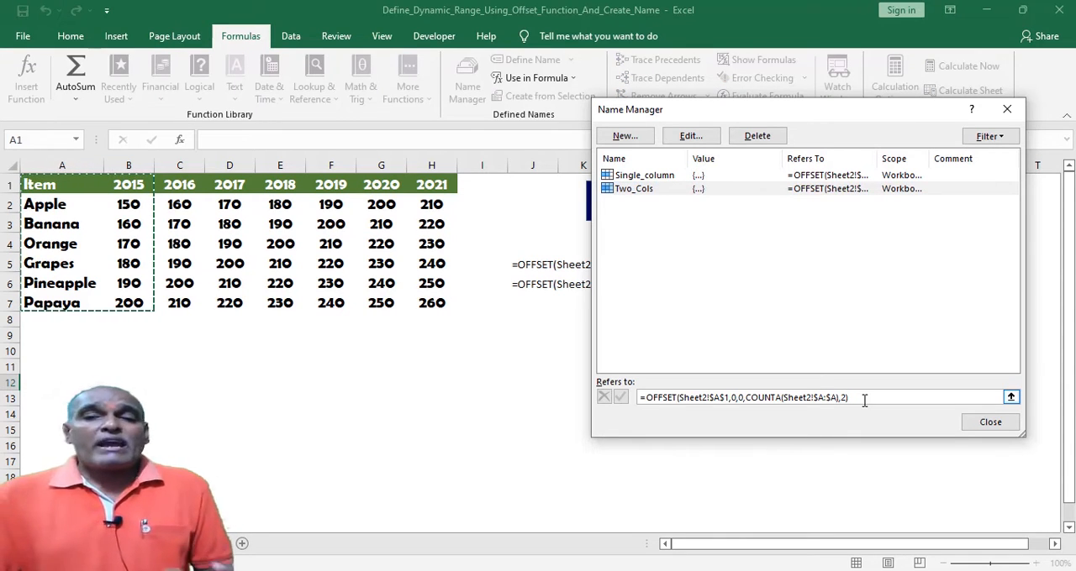
left_click_drag(840, 400, 875, 409)
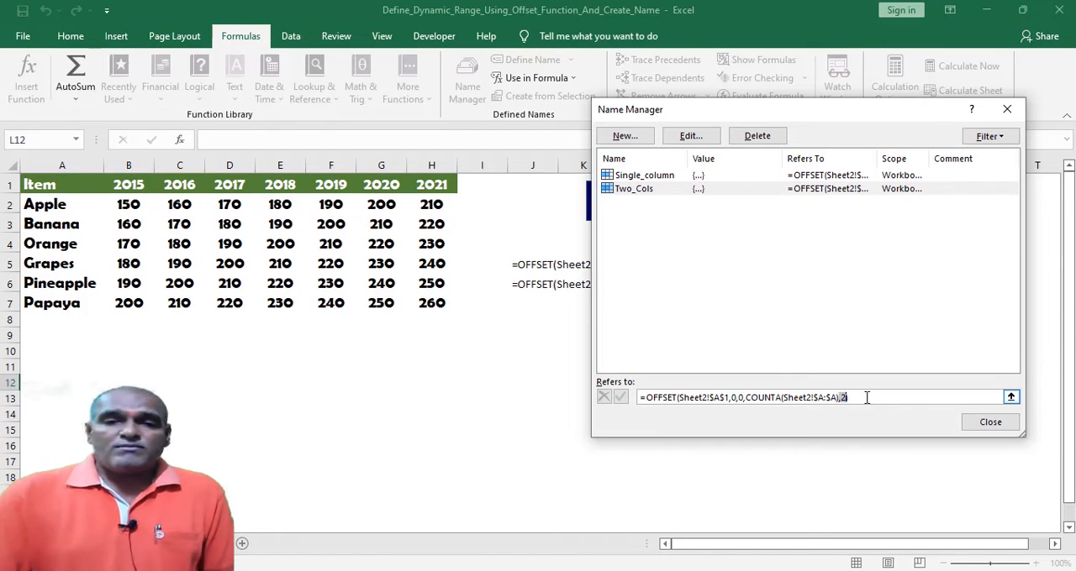
left_click(988, 422)
left_click(395, 430)
left_click(348, 393)
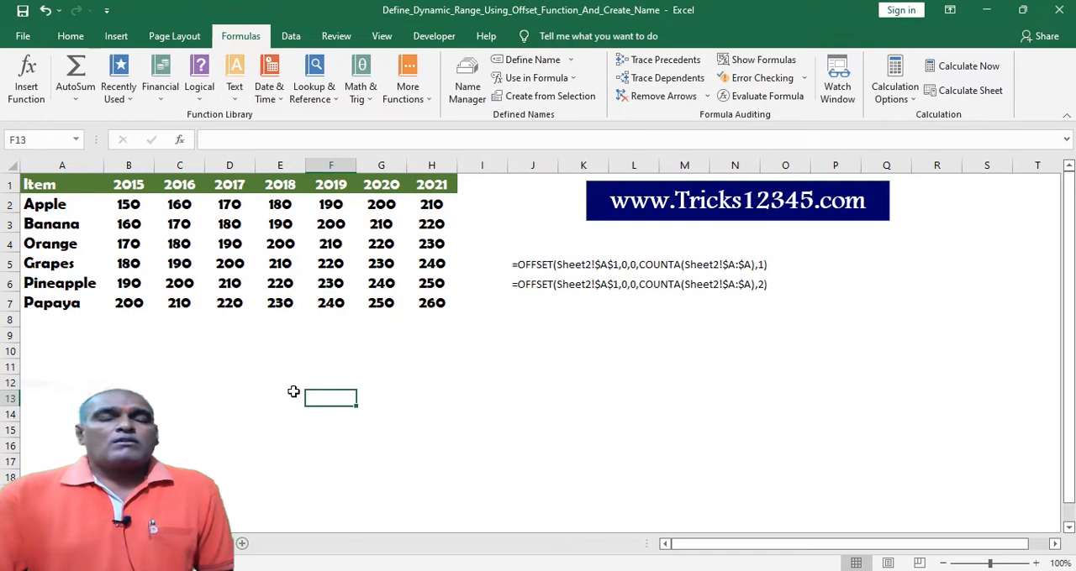
left_click(238, 386)
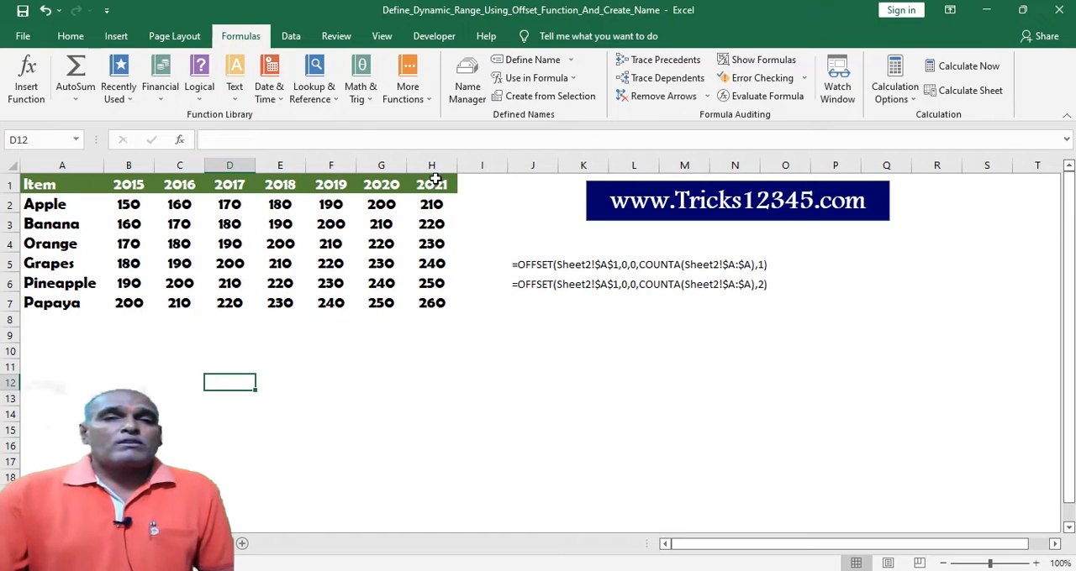
Begin defining a new name called Dynamic with cell J7 selected, keeping the Workbook scope.
left_click(532, 303)
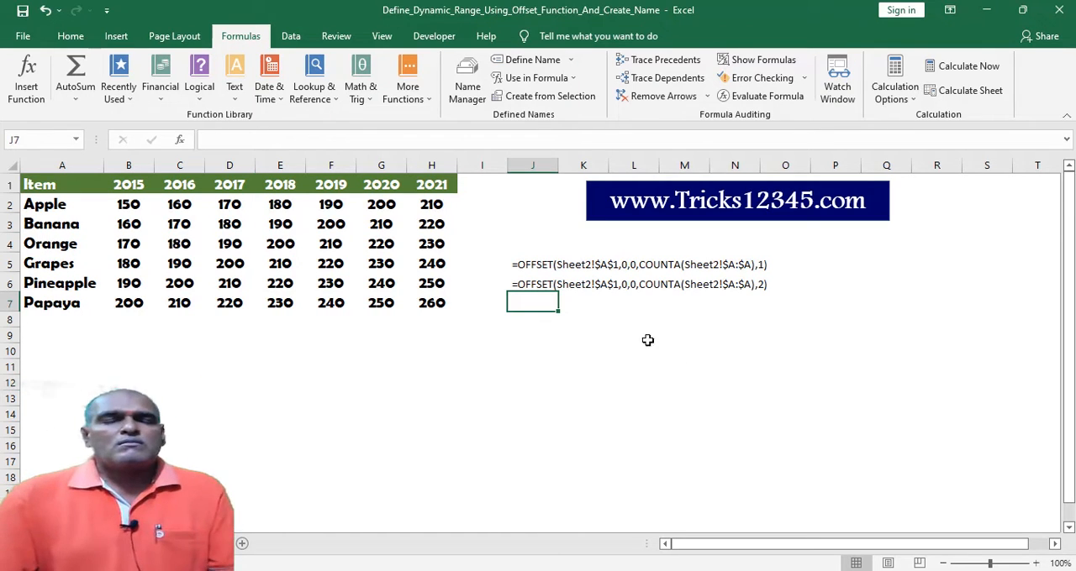
left_click(570, 64)
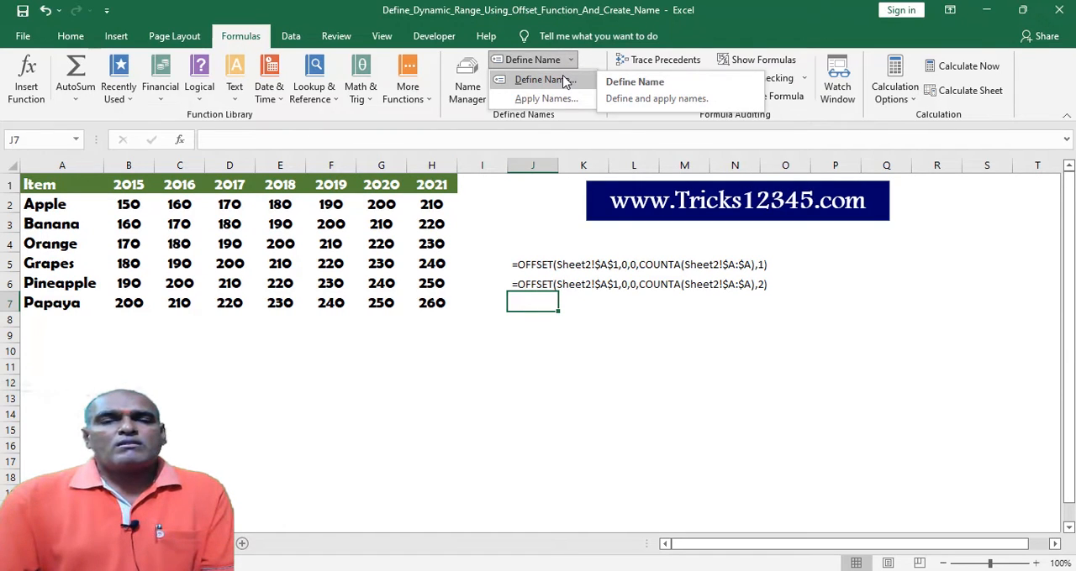
left_click(566, 81)
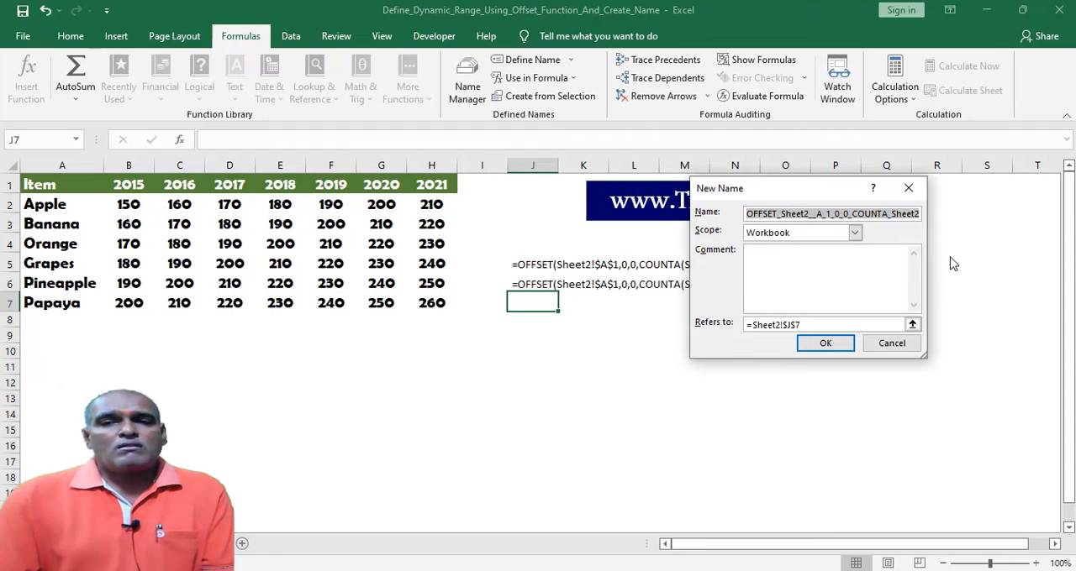
type("Dy")
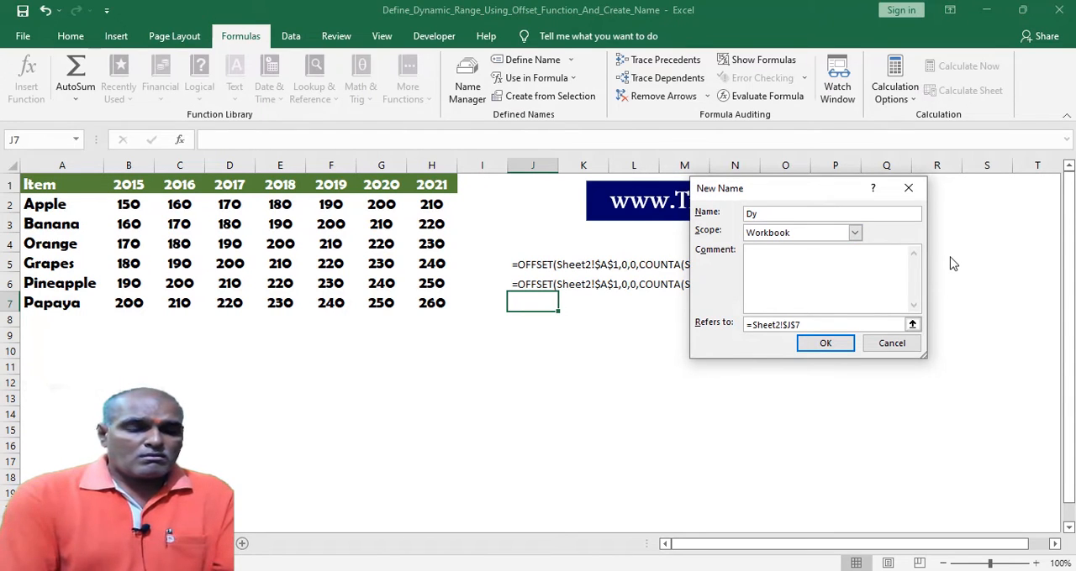
type("namic")
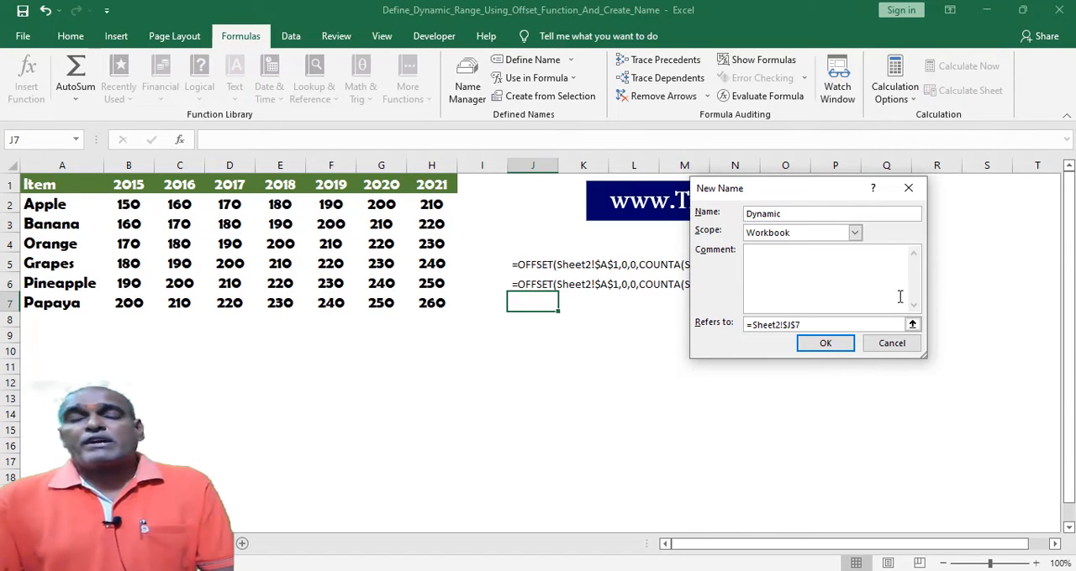
Replace the Dynamic name's reference with an OFFSET formula starting at Sheet2!$A$1, with offsets 0,0 and height COUNTA(Sheet2!$A:$A).
left_click_drag(811, 324, 716, 327)
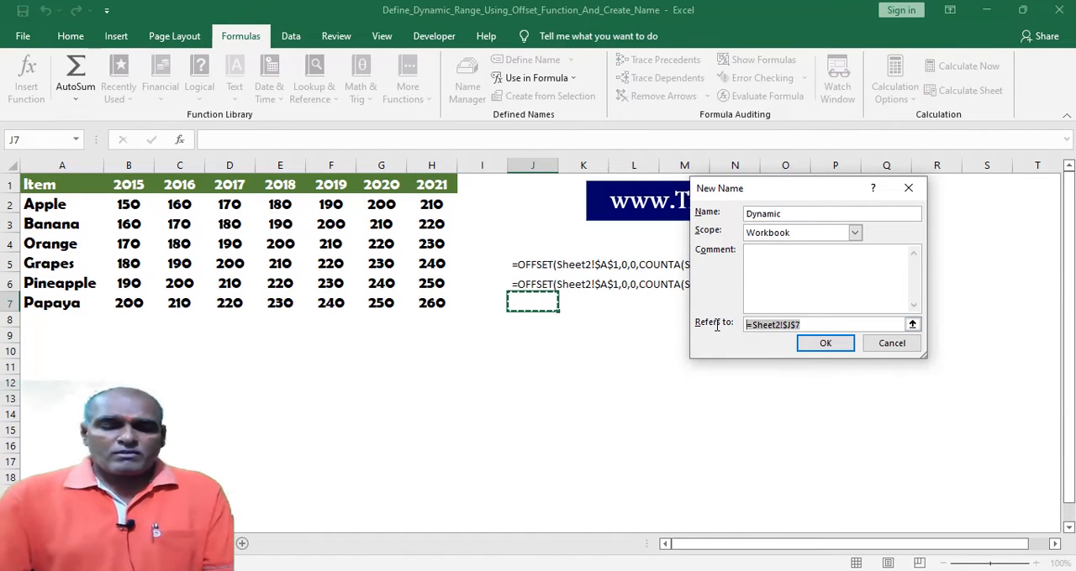
type("=offset(")
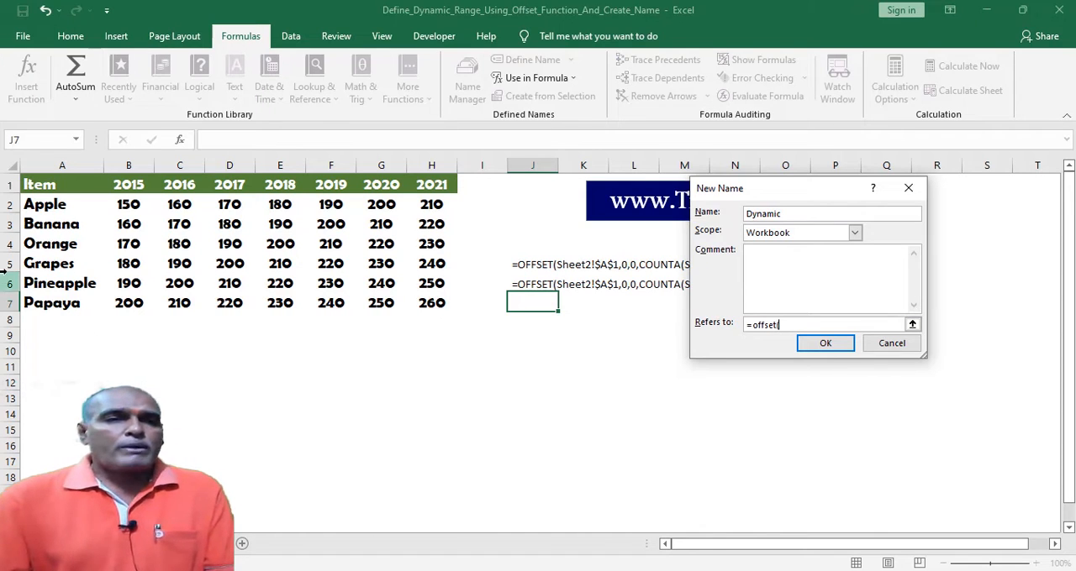
left_click(38, 184)
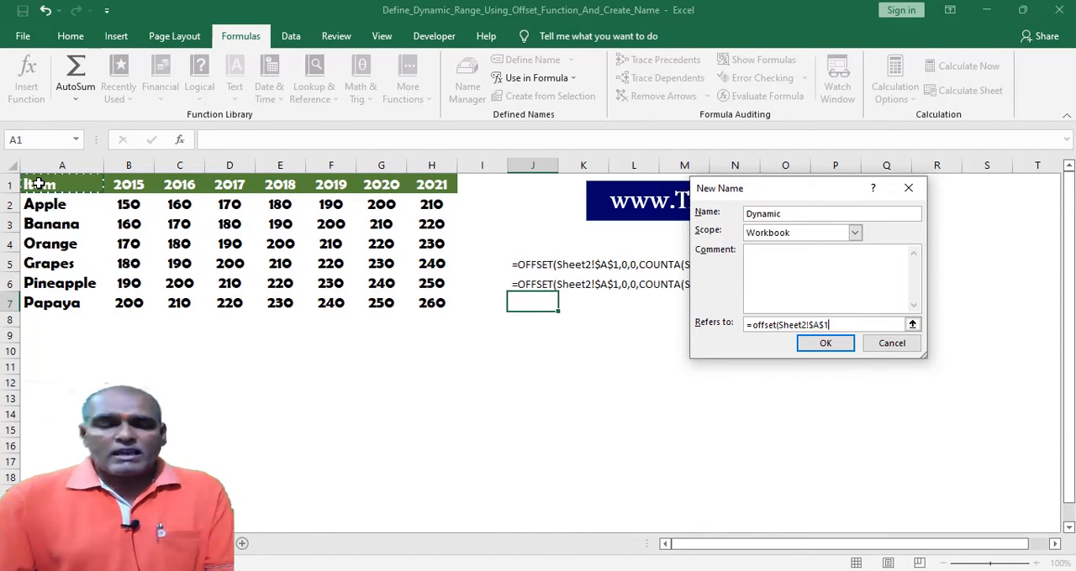
type(",0")
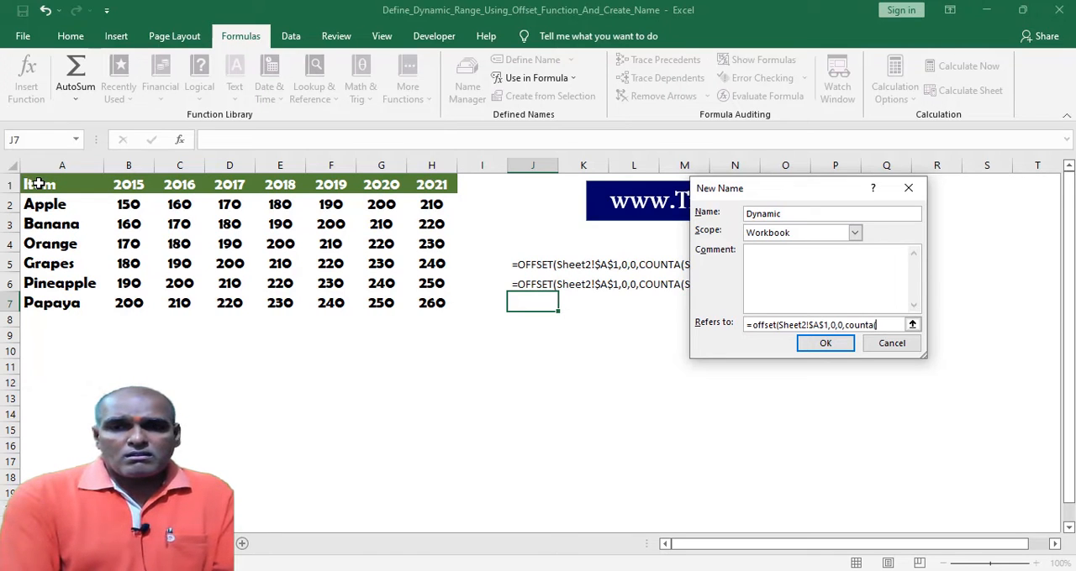
type(",0,counta(")
left_click(69, 165)
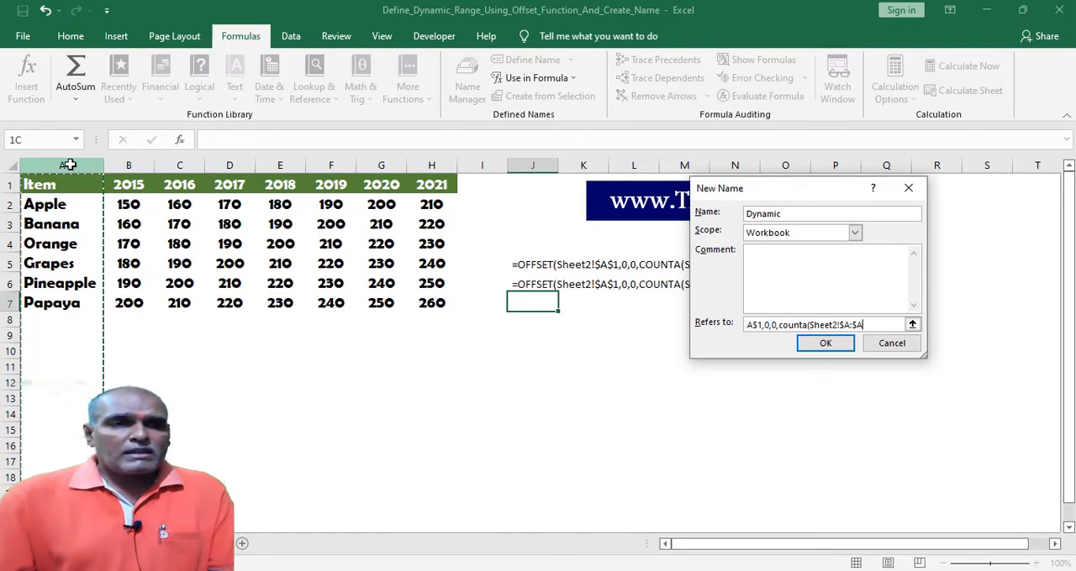
type("),counta")
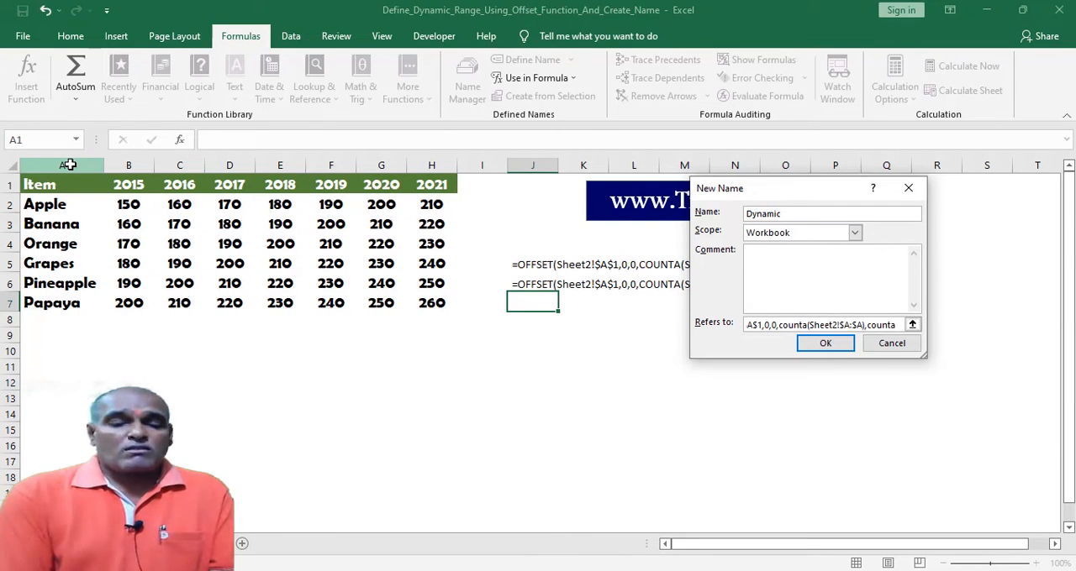
Finish the formula with the width argument COUNTA(Sheet2!$A$1:$S$1) and save the Dynamic name.
type("(")
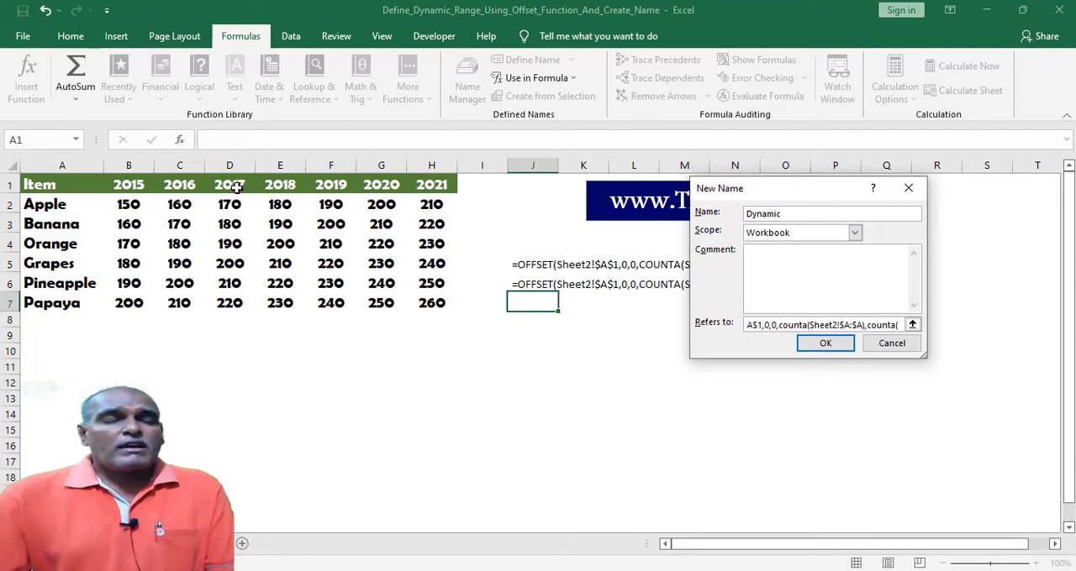
left_click_drag(37, 183, 992, 175)
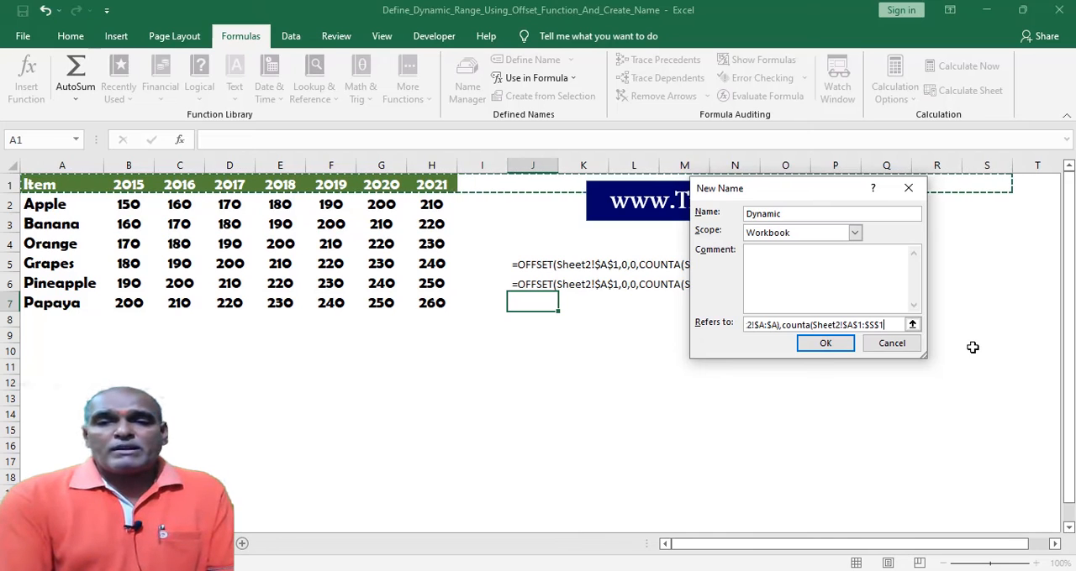
type(")")
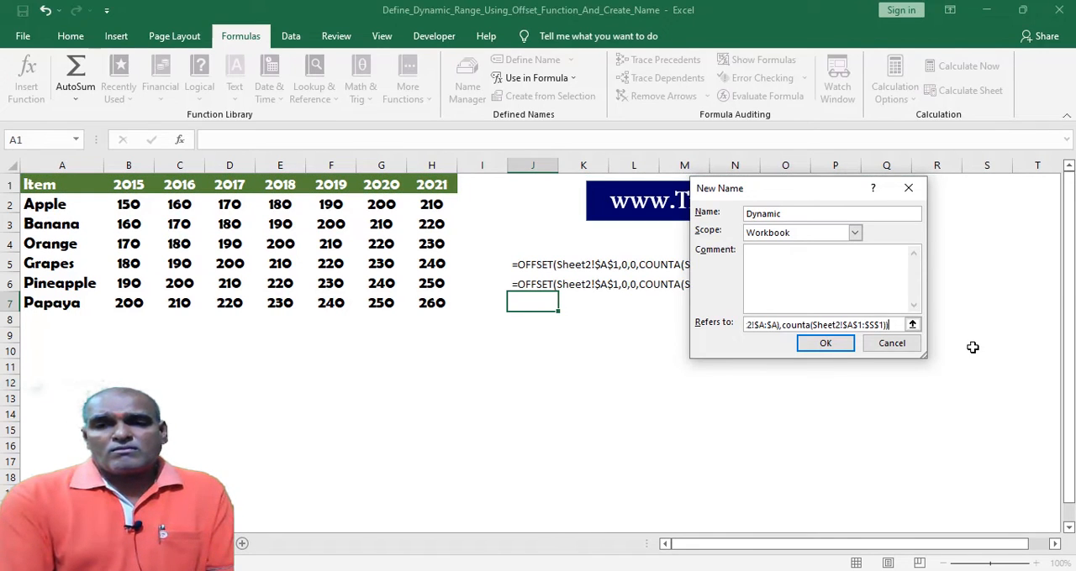
left_click(836, 349)
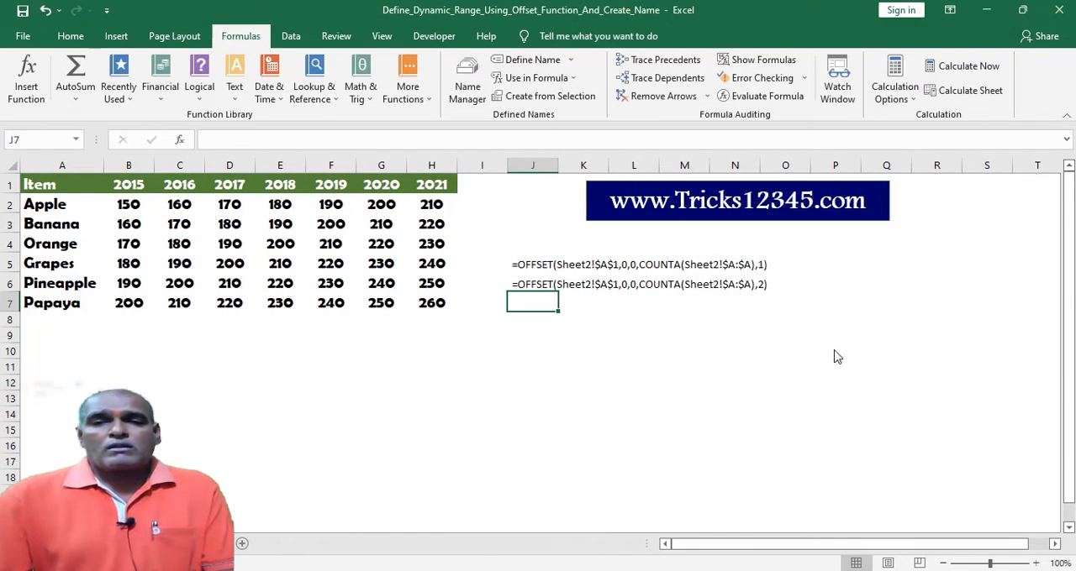
Inspect the Dynamic name in the Name Manager, checking which range its formula covers on the sheet.
left_click(467, 86)
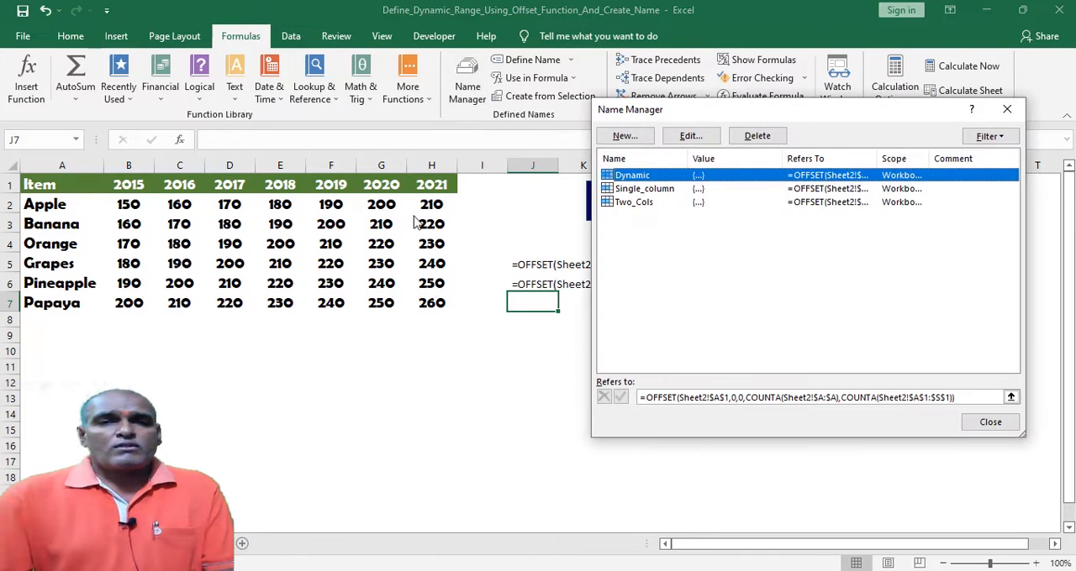
left_click(975, 396)
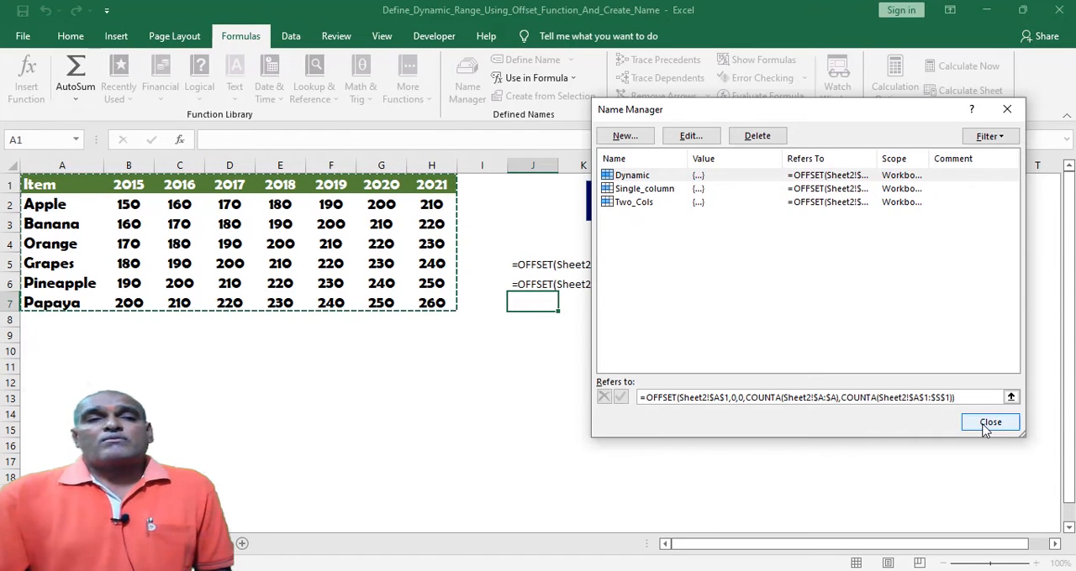
left_click(988, 423)
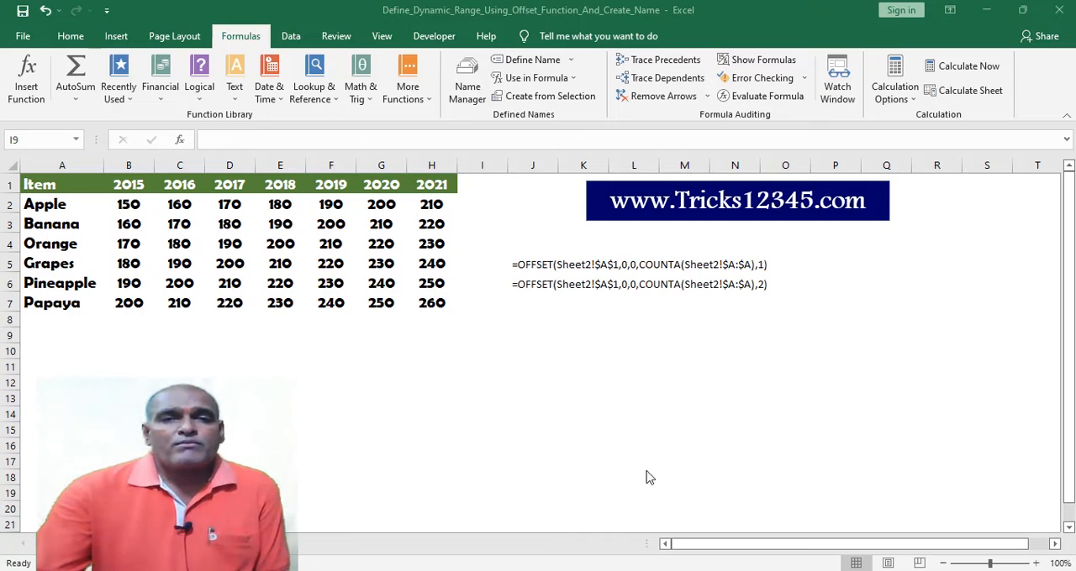
Begin defining a new name For_body with cell H11 selected, keeping the Workbook scope.
left_click(532, 320)
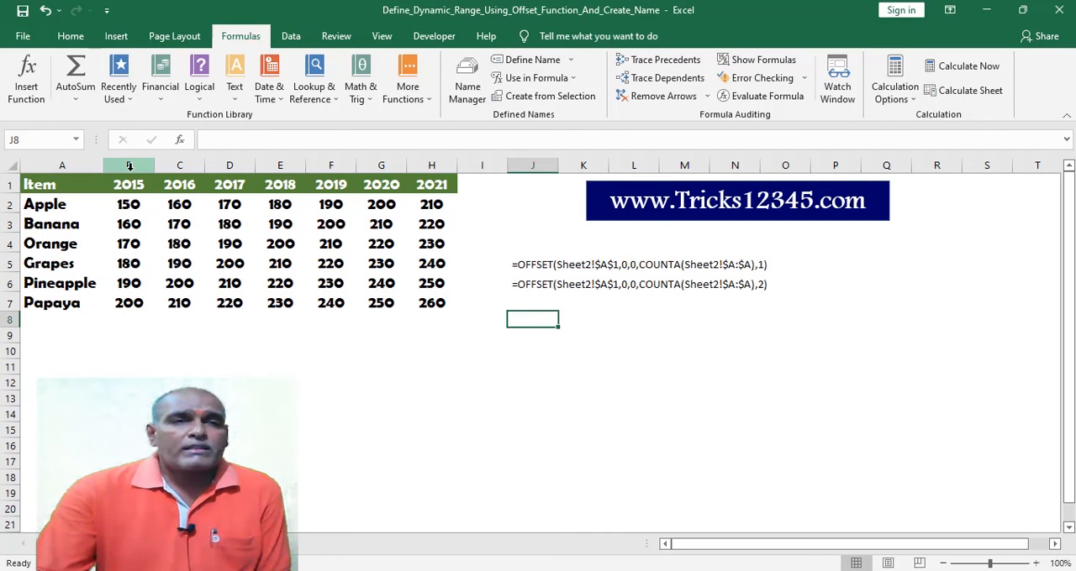
left_click_drag(126, 187, 437, 304)
left_click(431, 366)
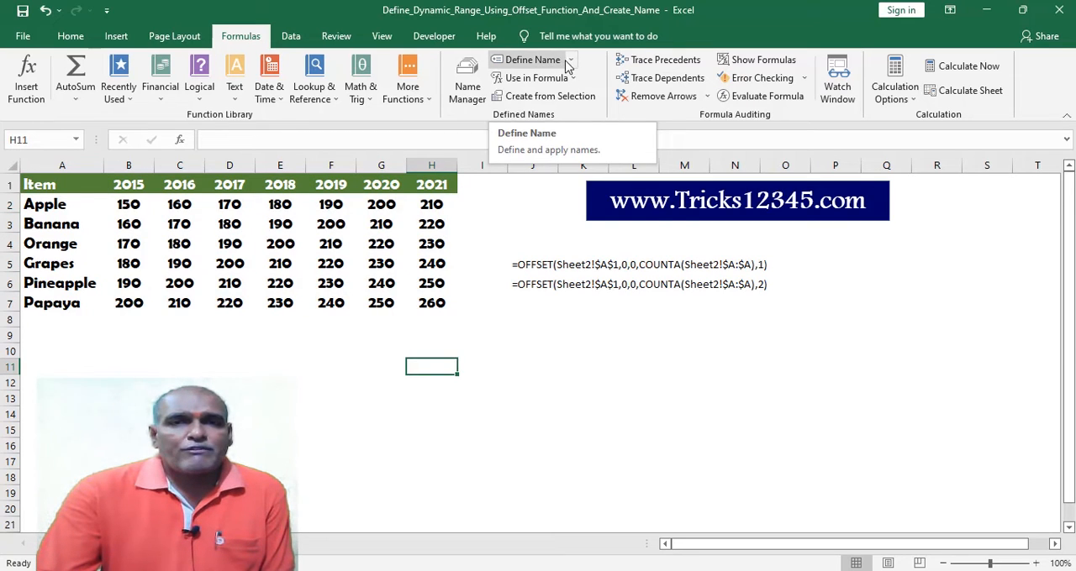
left_click(542, 61)
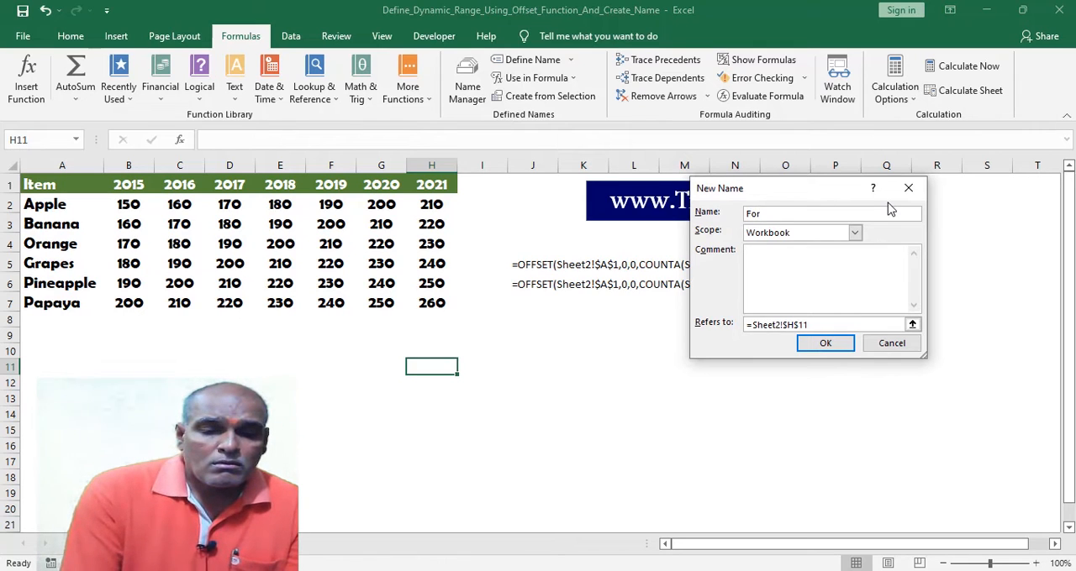
type("For_body")
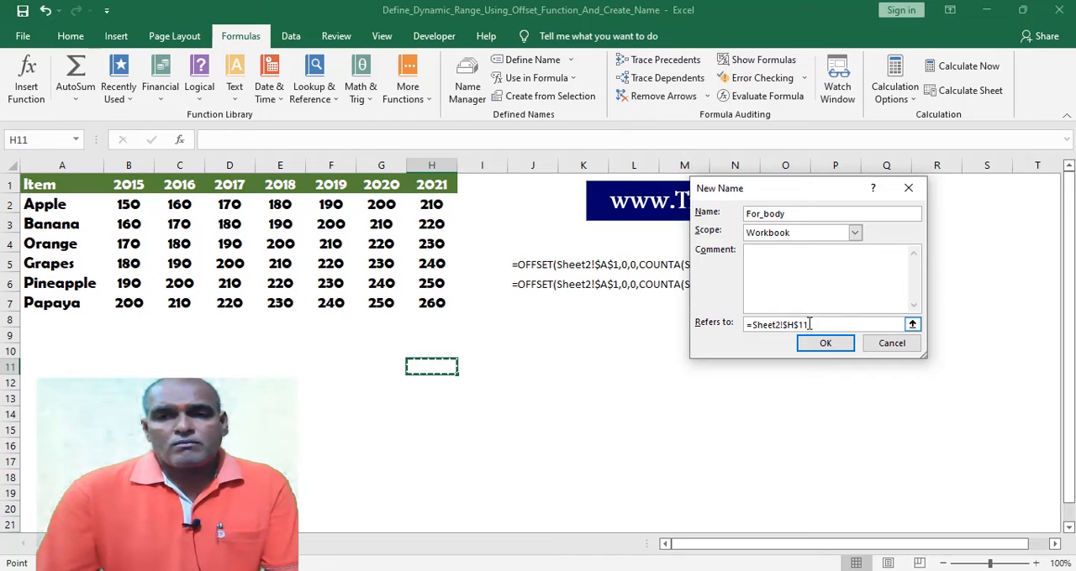
Replace the For_body reference with an OFFSET formula starting at Sheet2!$A$1, with row offset 0, column offset 1 and height COUNTA(Sheet2!$A:$A).
left_click_drag(814, 324, 693, 330)
type("=offset(")
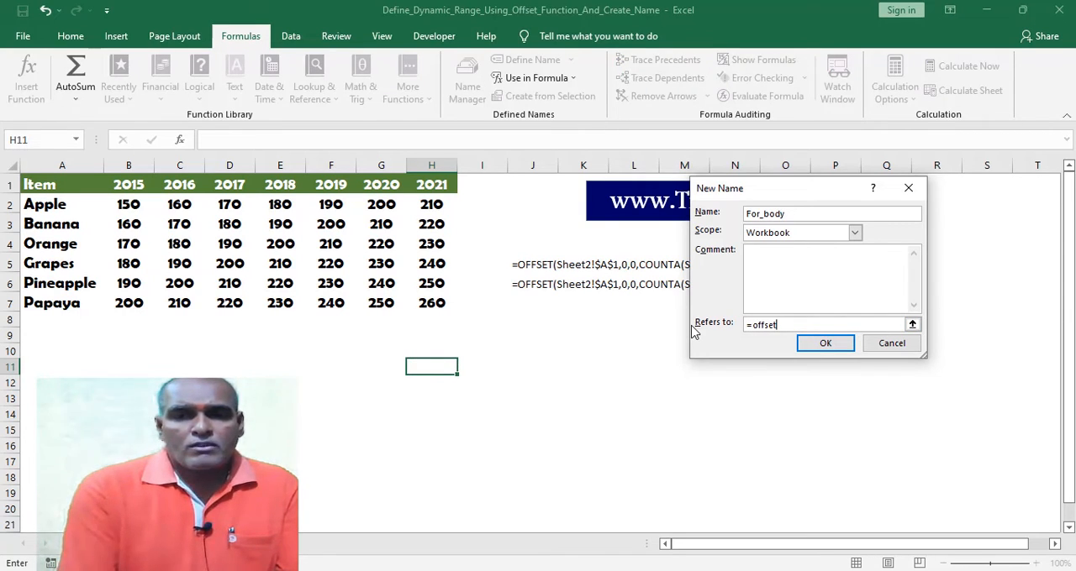
left_click(42, 187)
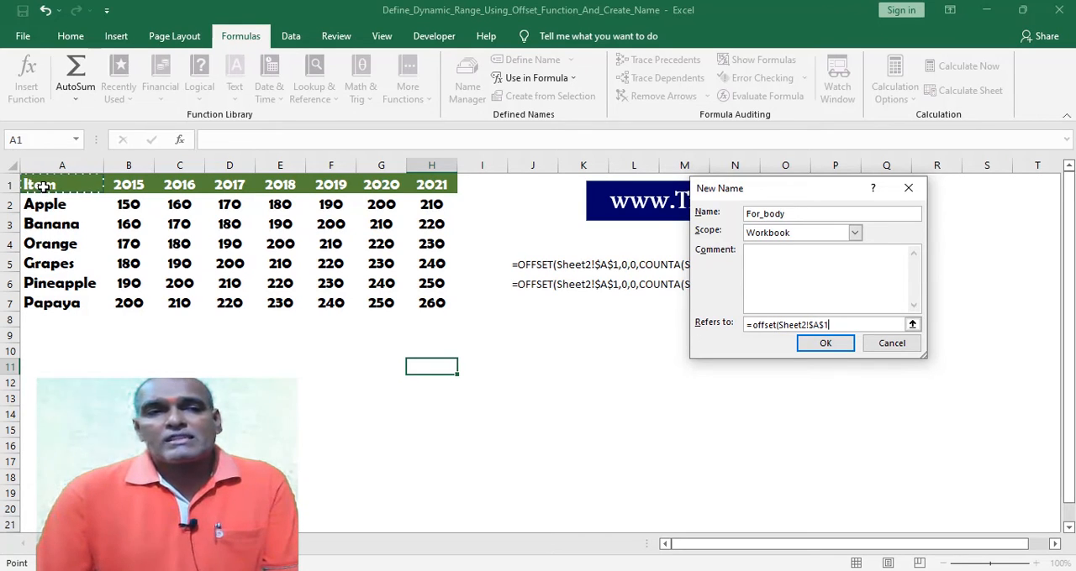
type(",0")
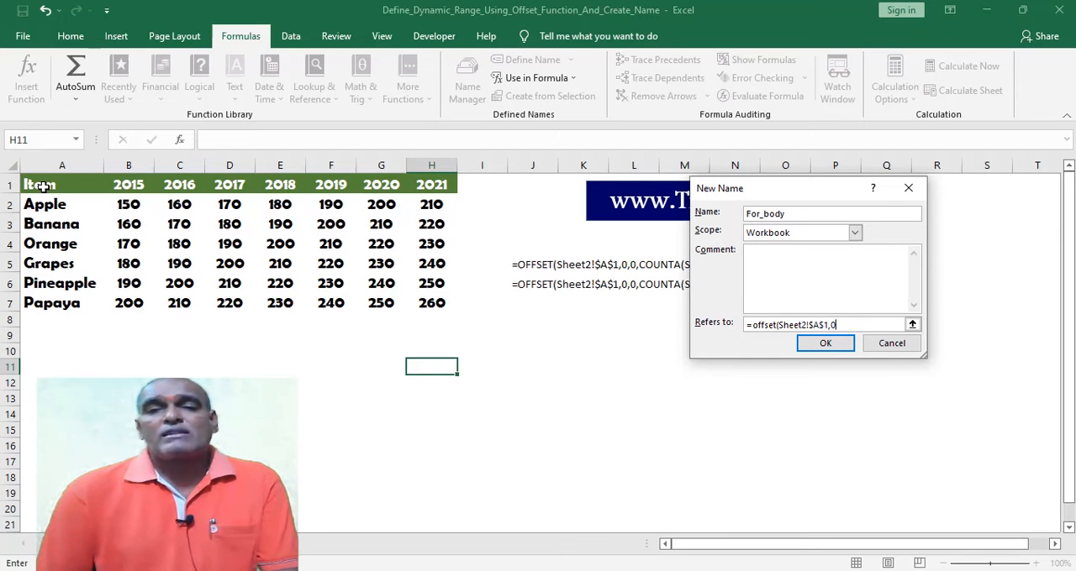
type(",1,counta(")
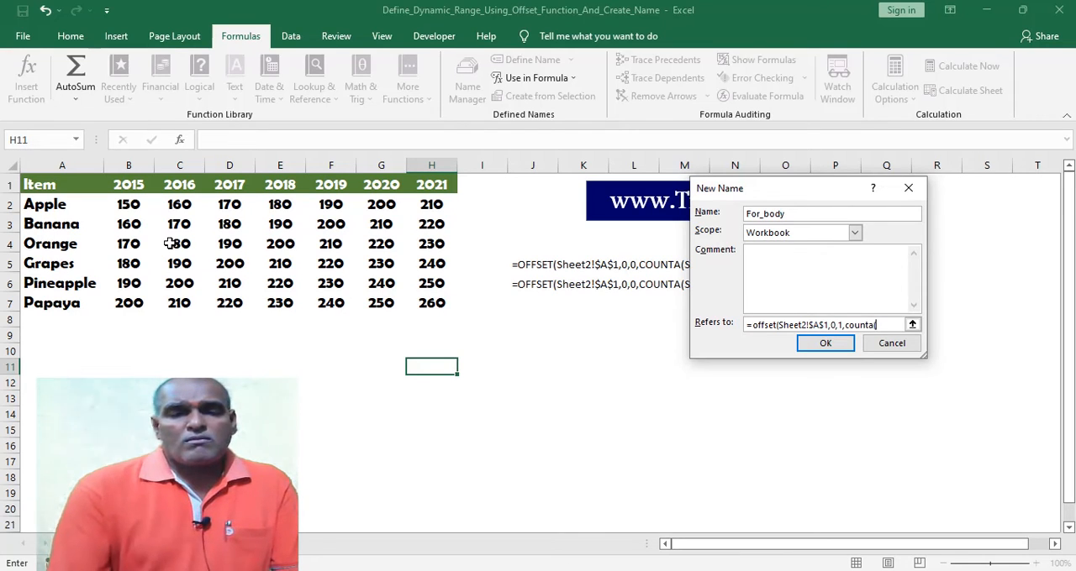
left_click(62, 165)
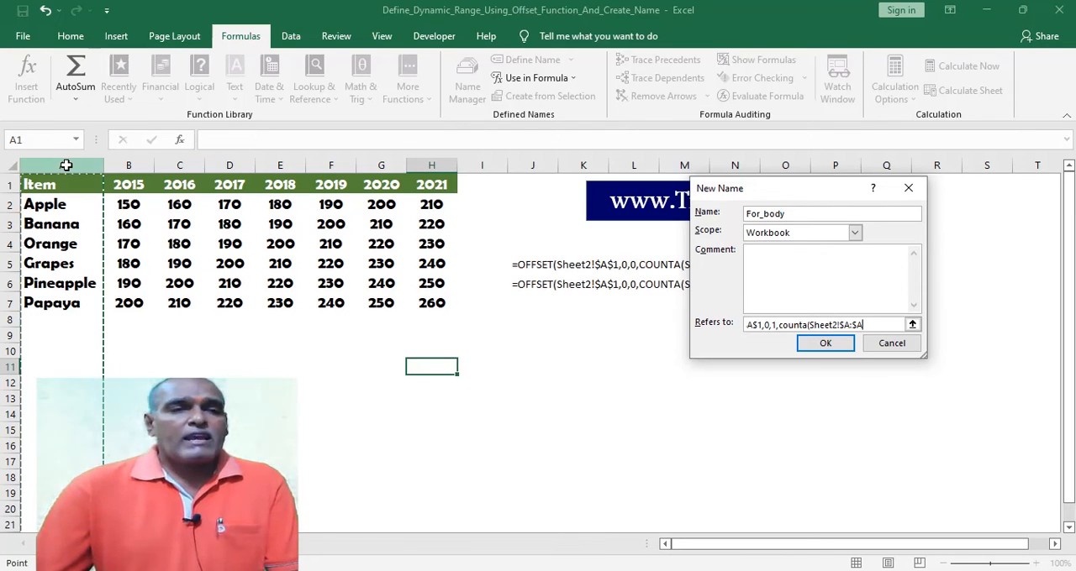
type("),counta(")
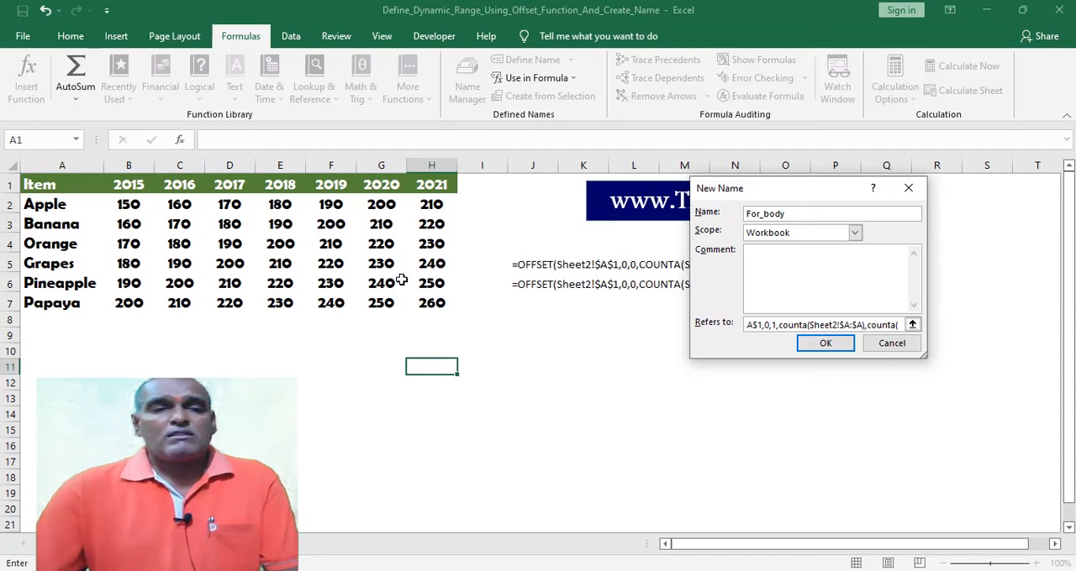
Complete the formula's width argument with the header range Sheet2!$B$1:$S$1 inside COUNTA and save the For_body name.
left_click_drag(126, 186, 988, 185)
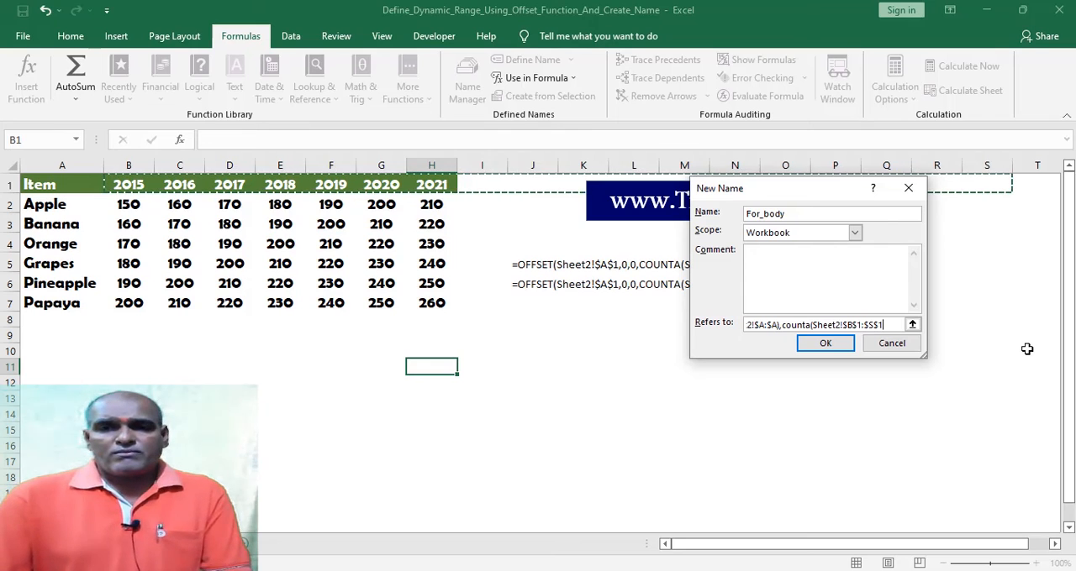
type(")")
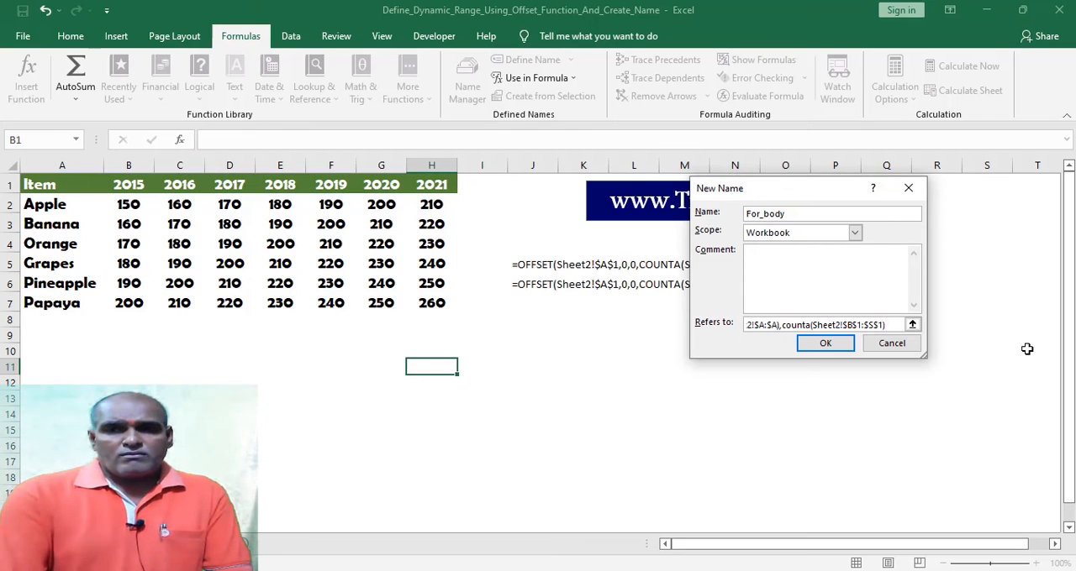
type(")")
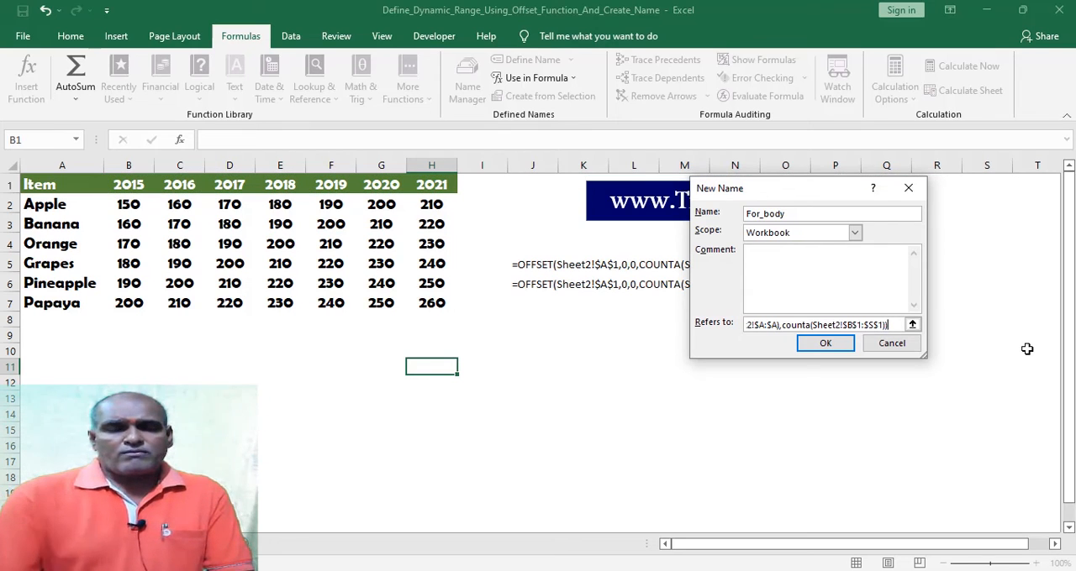
left_click(826, 343)
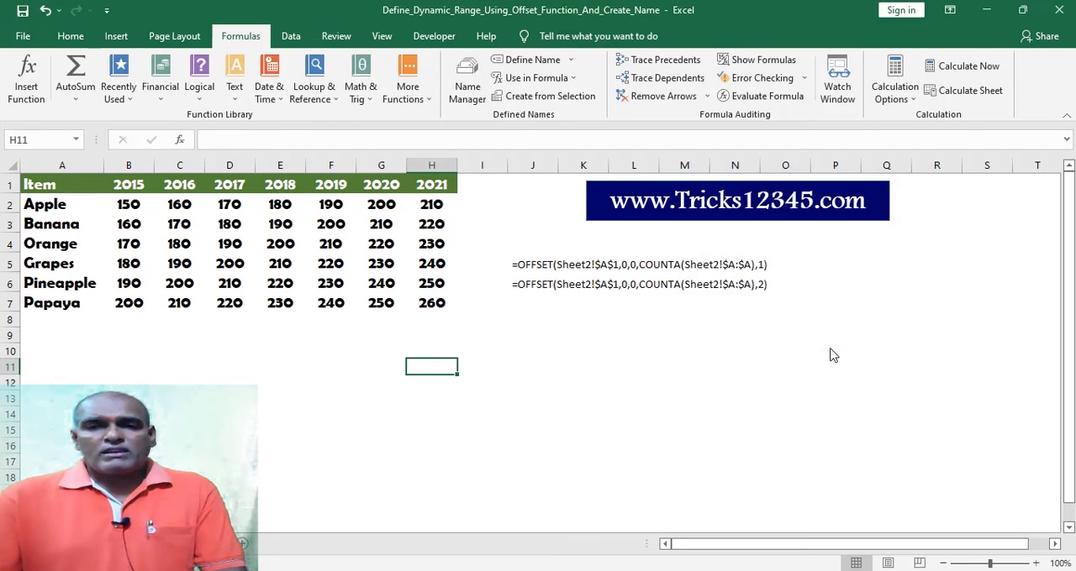
Inspect the For_body name in the Name Manager, checking which part of the table its formula covers.
left_click(467, 93)
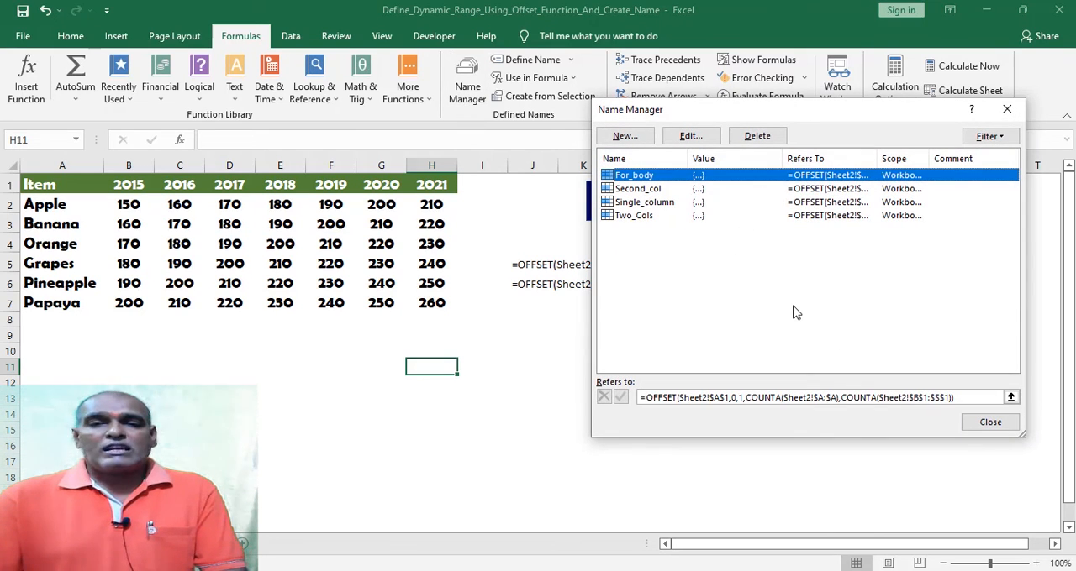
left_click(972, 398)
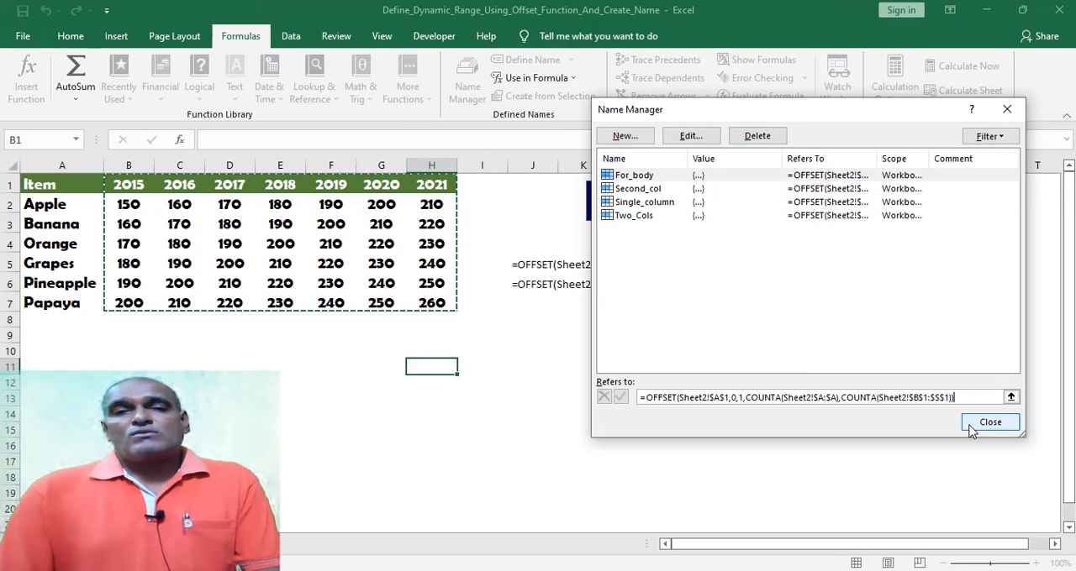
left_click(973, 430)
left_click(466, 347)
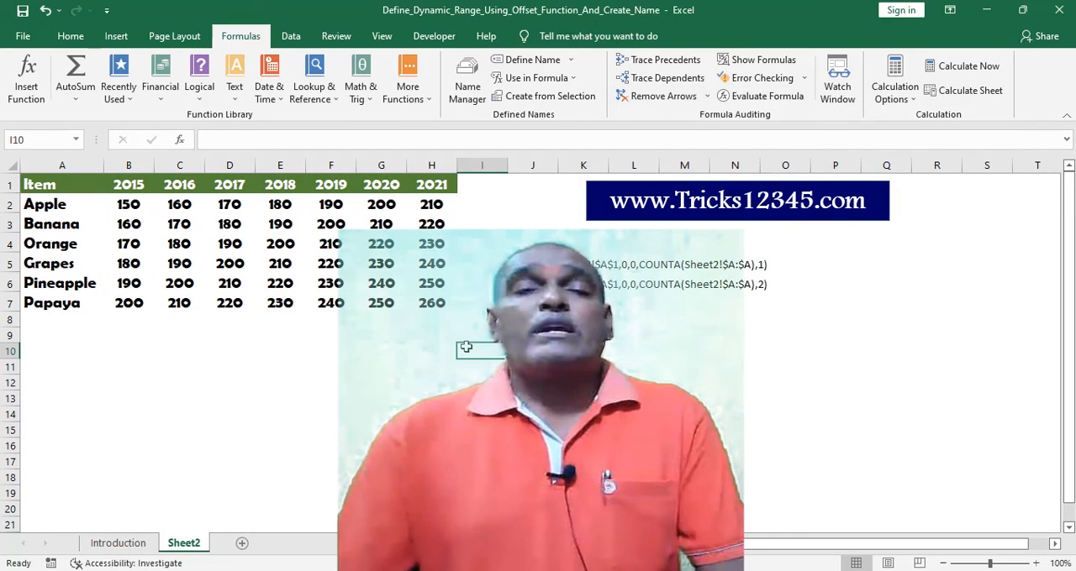